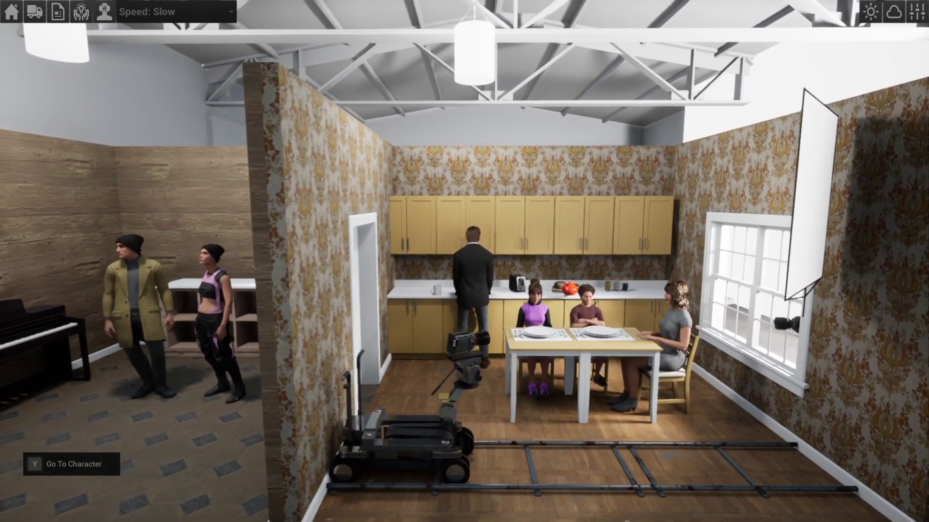
Look over the kitchen set, the dining table and the two actors standing by the door.
key(w)
key(d)
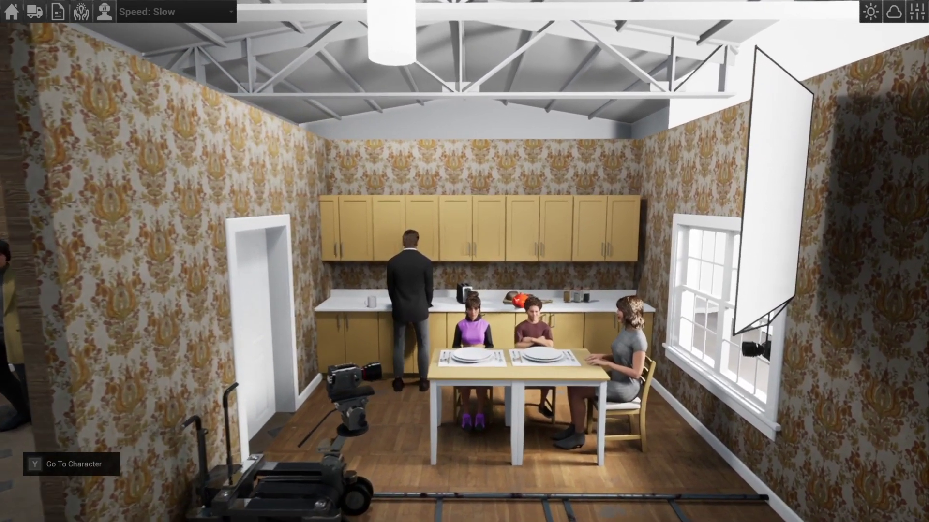
key(w)
key(w)
key(q)
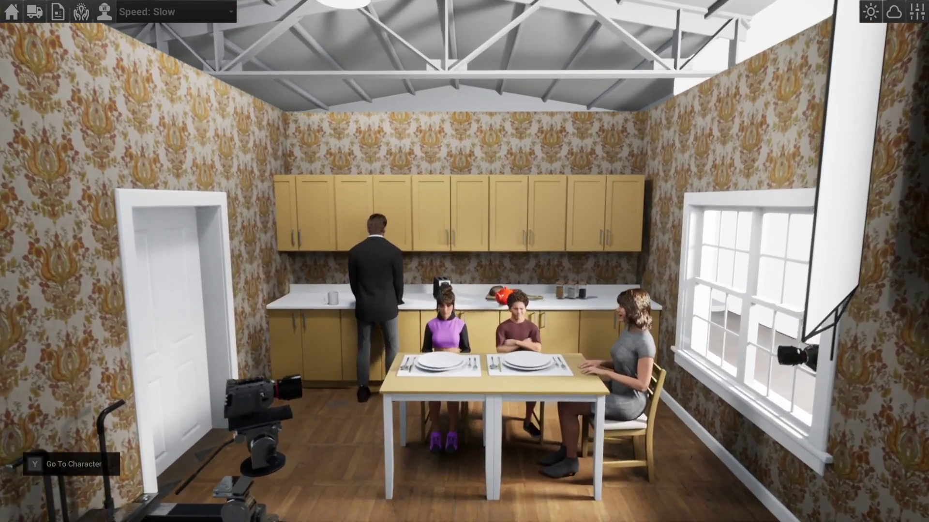
key(w)
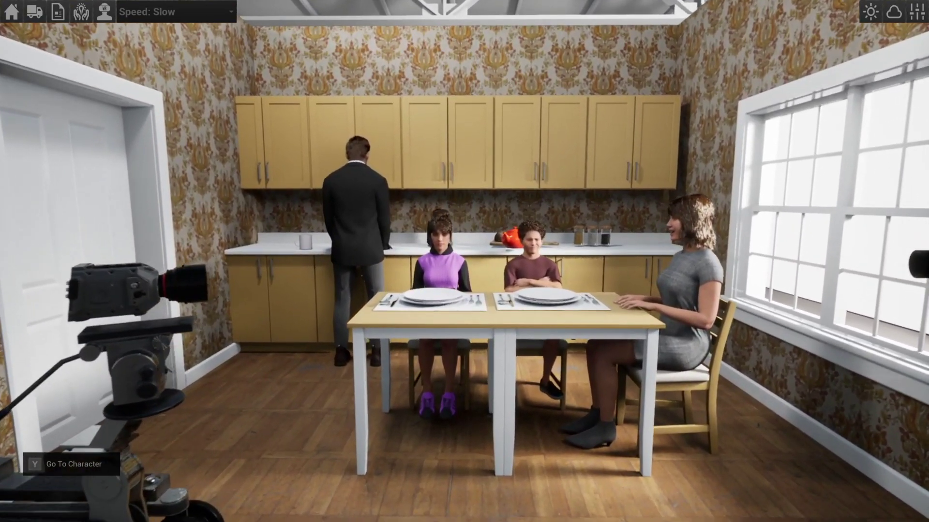
key(w)
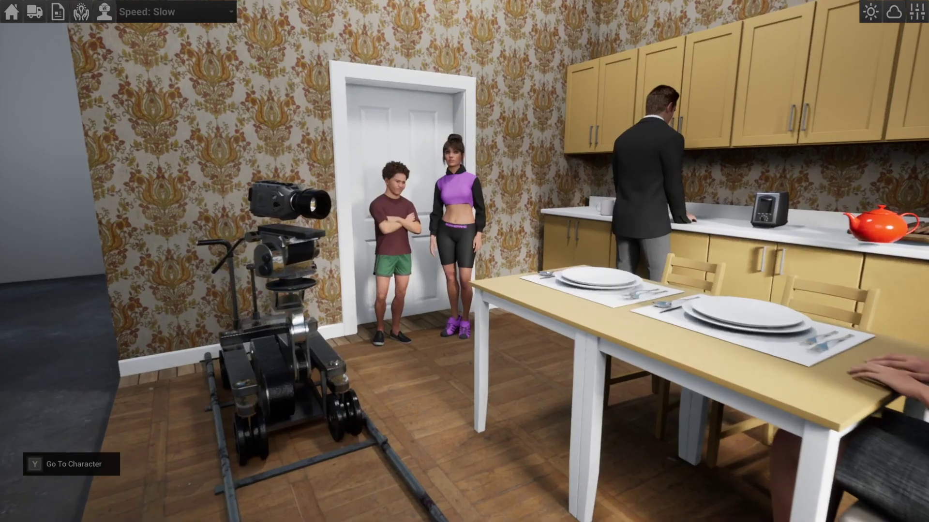
key(w)
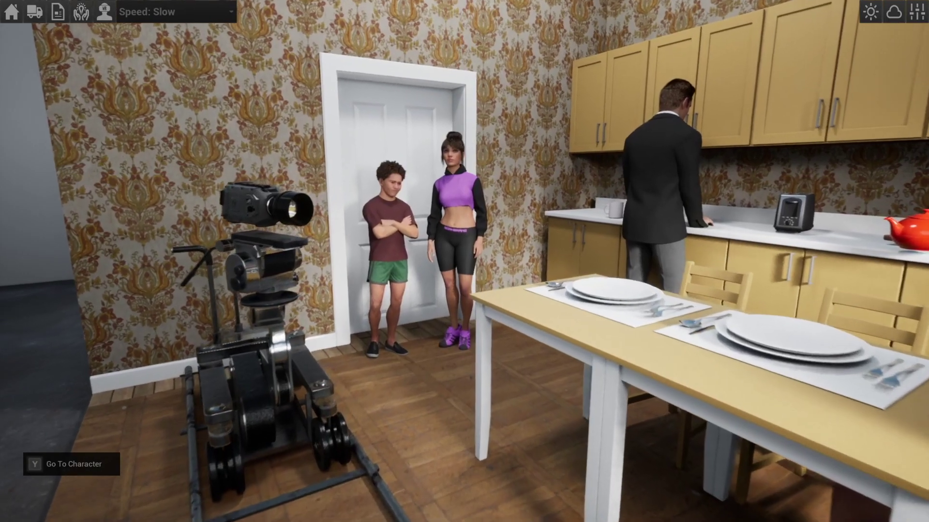
key(w)
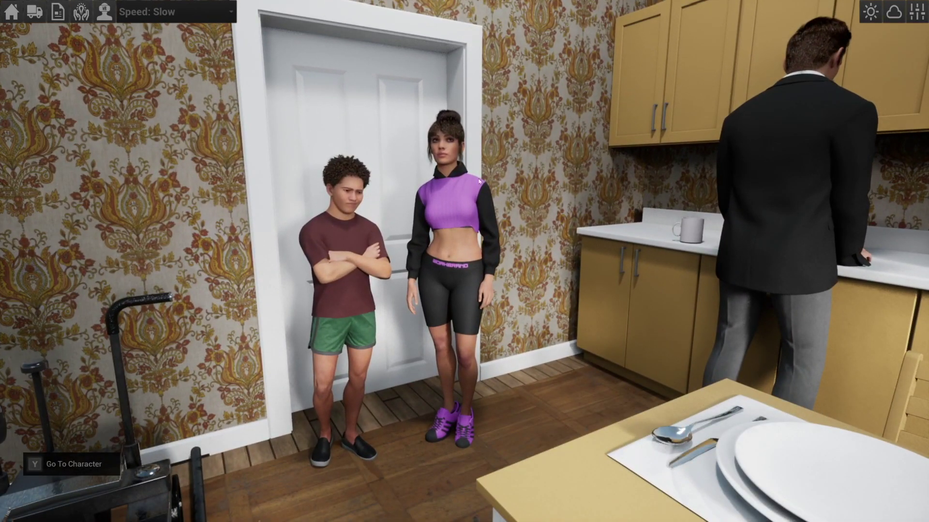
Try the Adult, Teenager and Elementary body scale presets on the boy by the door, ending with PreSchool.
click(347, 197)
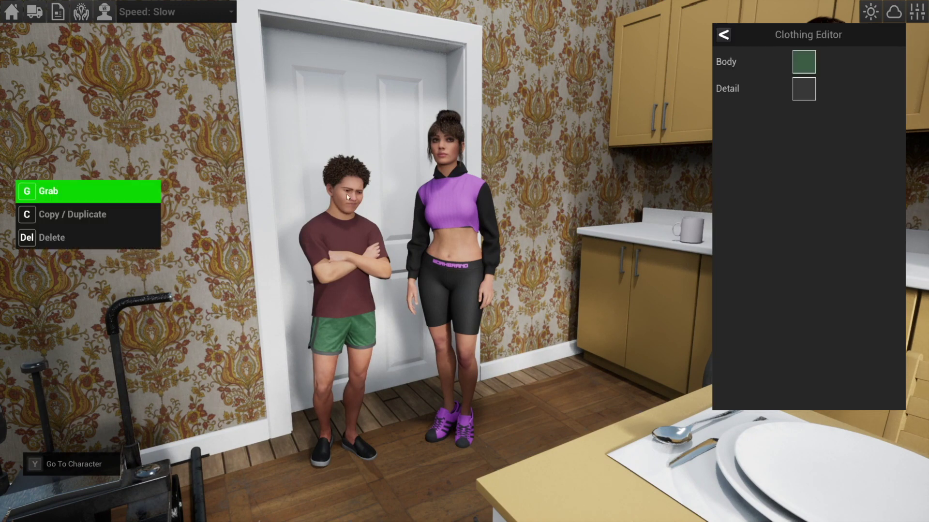
click(724, 36)
click(872, 60)
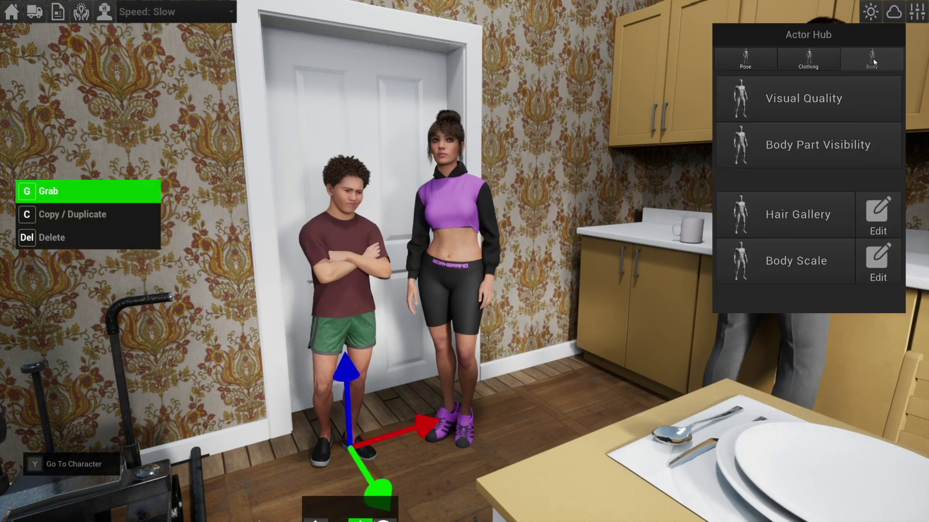
click(819, 263)
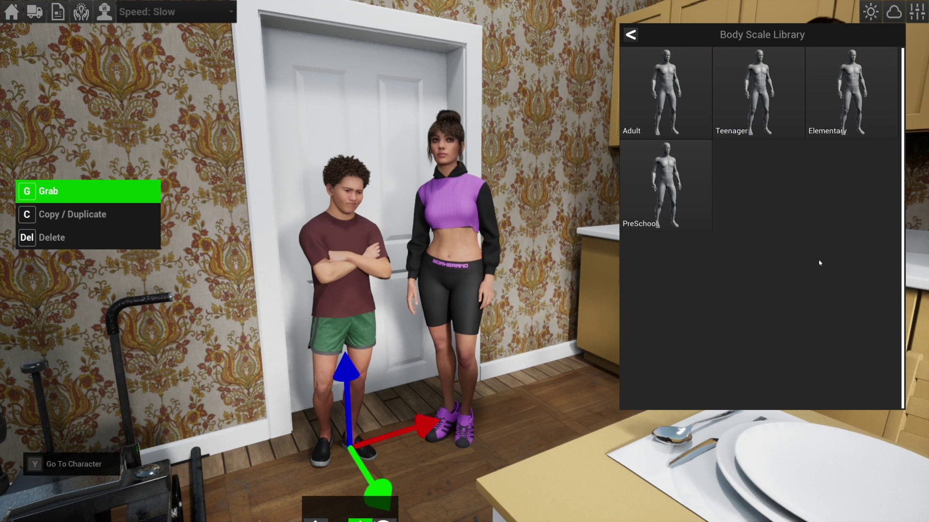
click(683, 104)
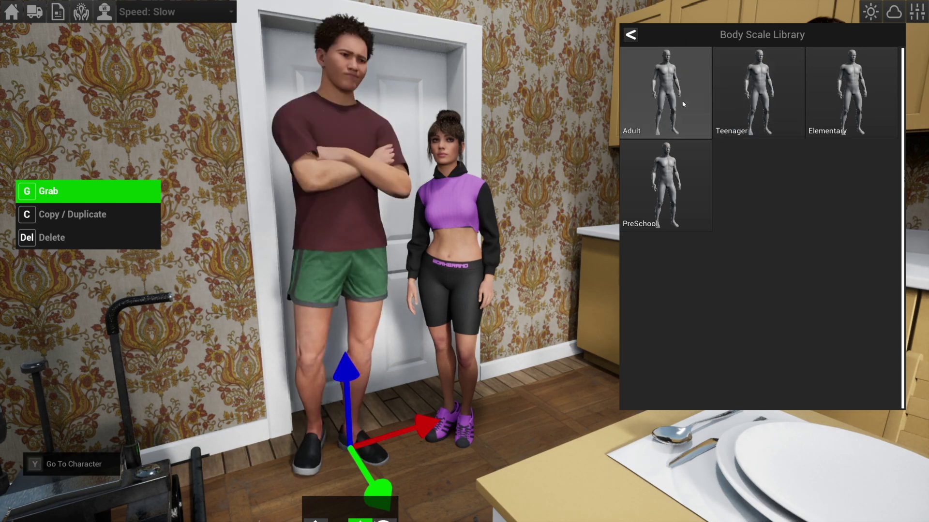
click(723, 110)
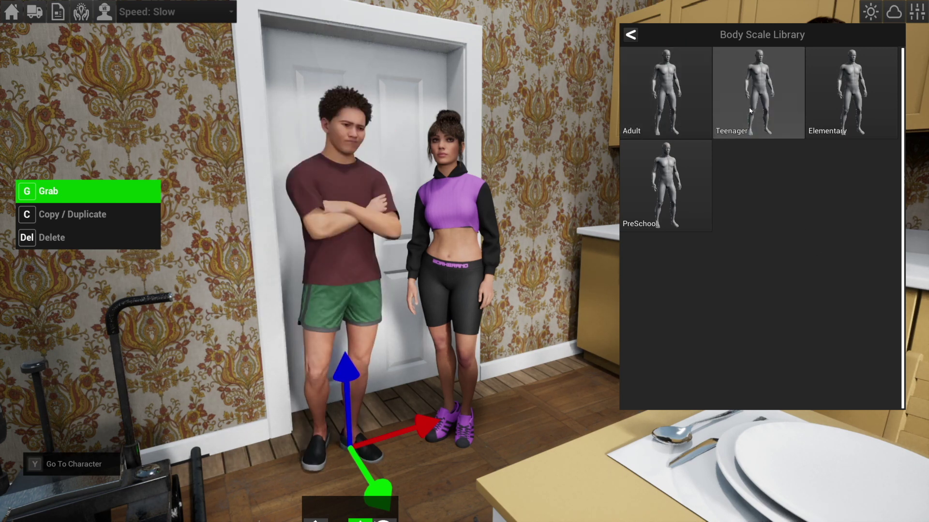
click(838, 108)
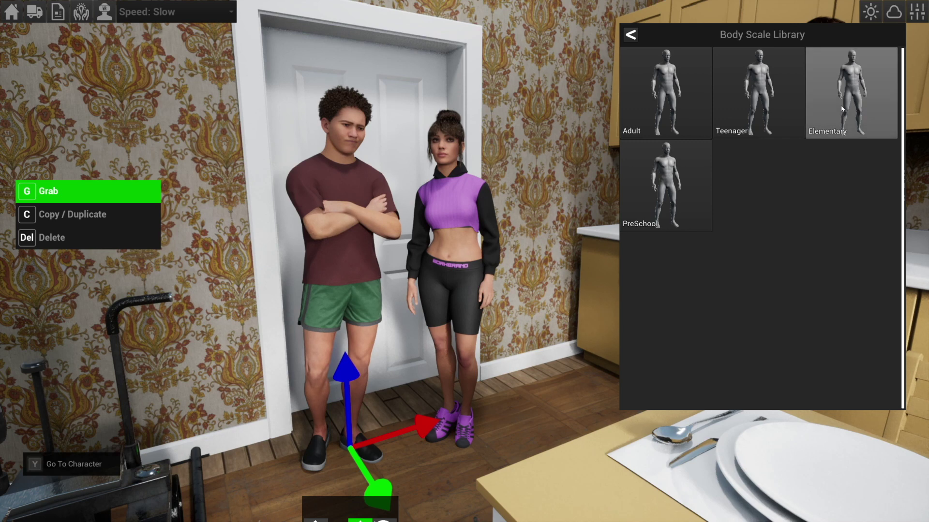
click(674, 182)
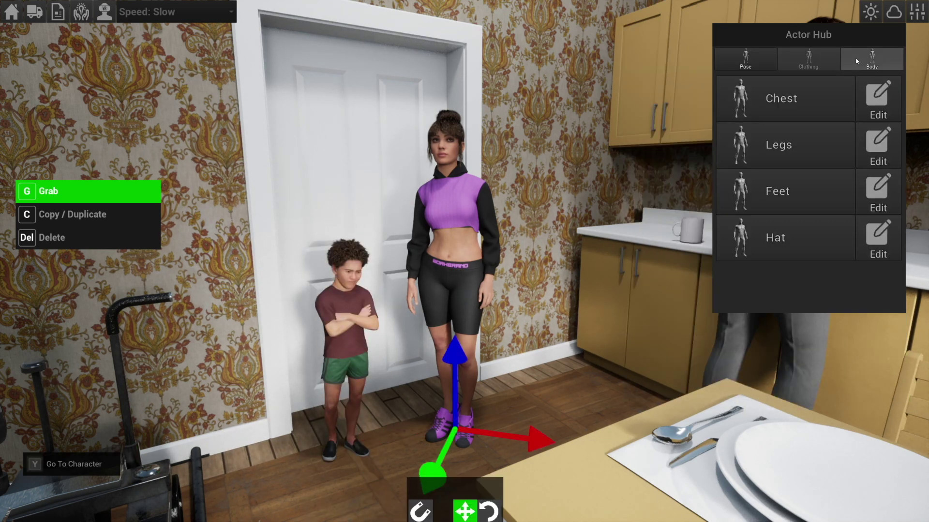
Try the Adult, Elementary and PreSchool body scale presets on the actor in the purple top, ending with Teenager.
click(856, 61)
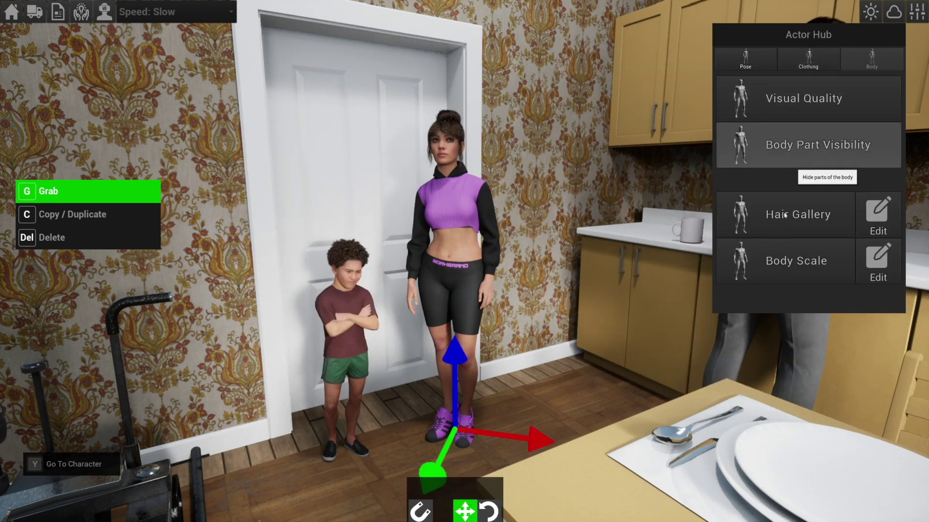
click(788, 269)
click(694, 97)
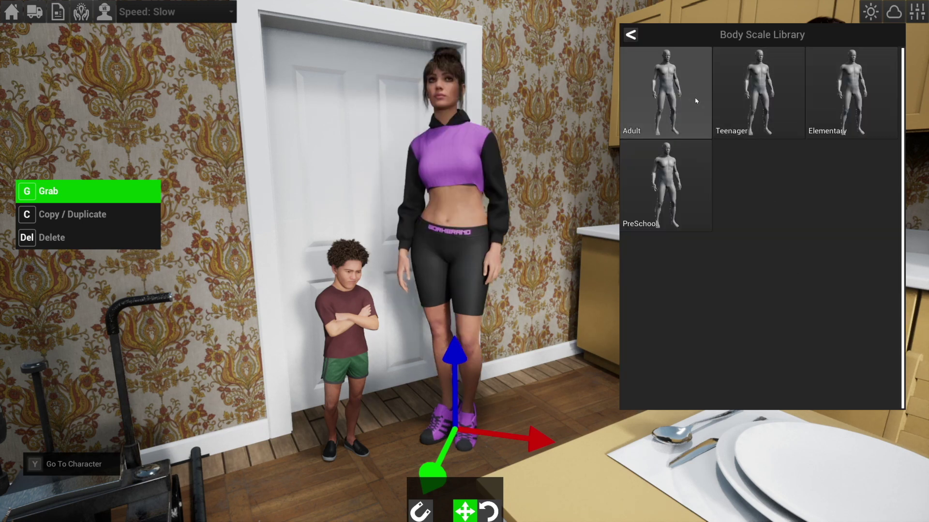
click(753, 101)
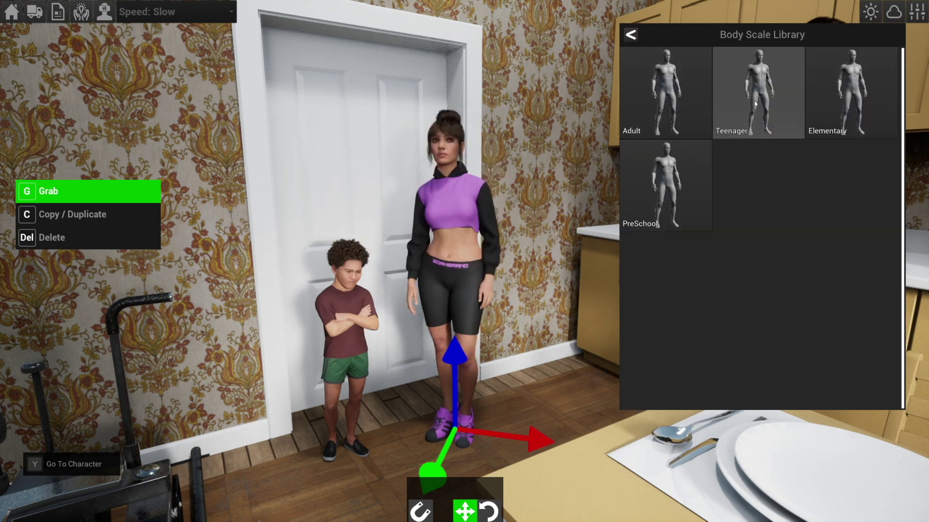
click(826, 104)
click(676, 206)
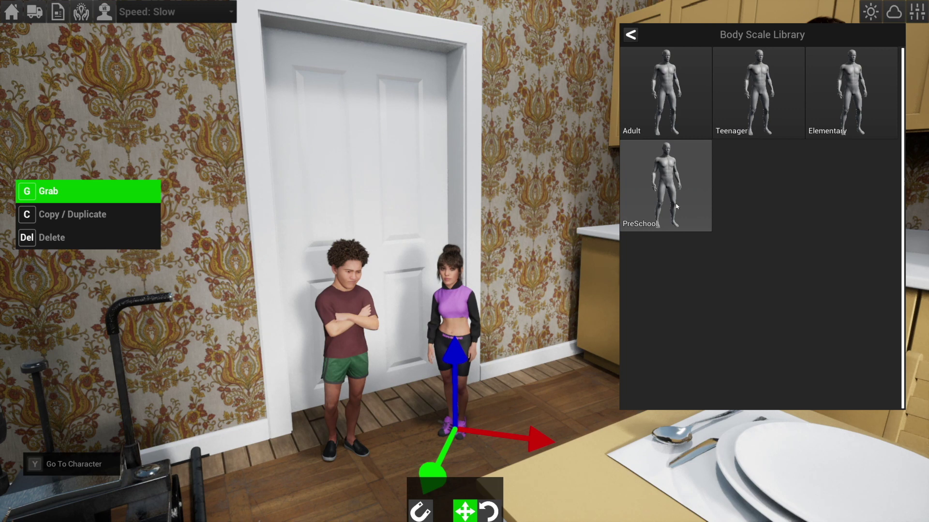
click(819, 119)
click(775, 119)
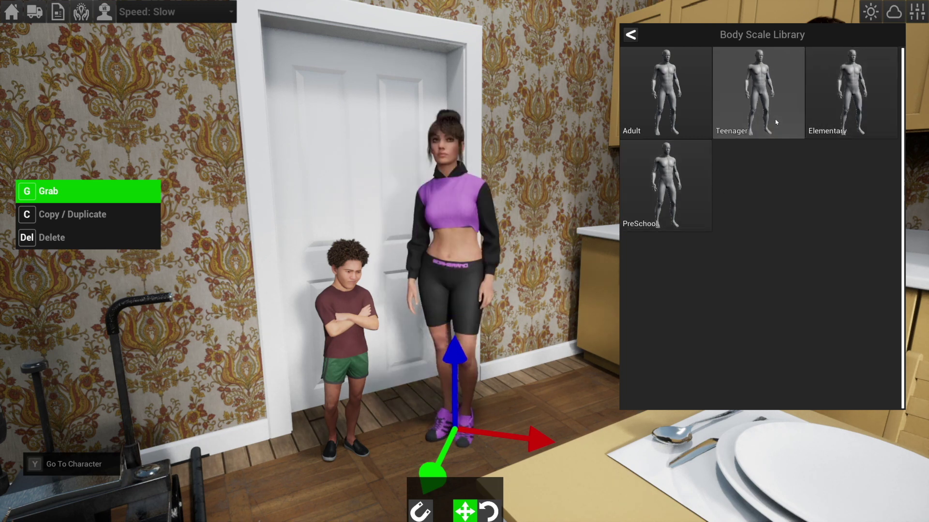
Customize the boy's body proportions to global scale 0.77, head scale 1.17, hands scale 1.41 and feet scale 1.59.
click(631, 36)
click(354, 276)
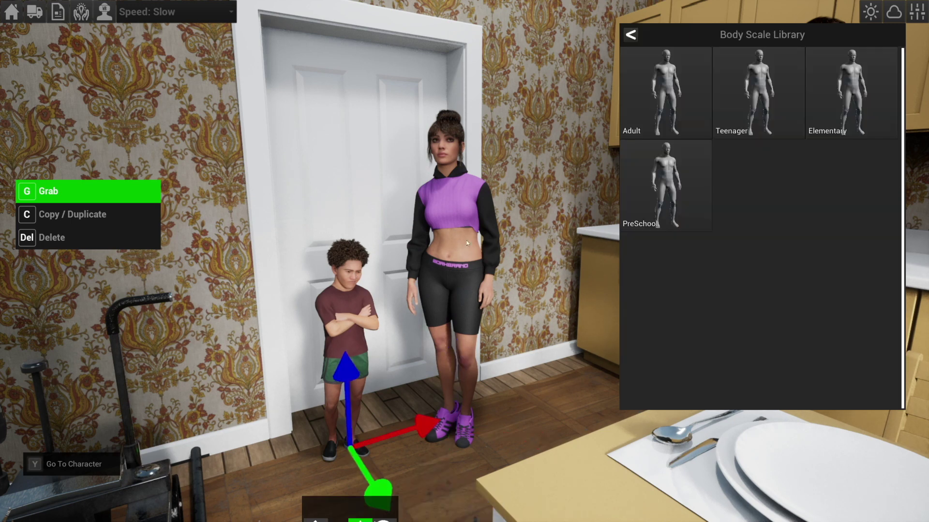
click(631, 35)
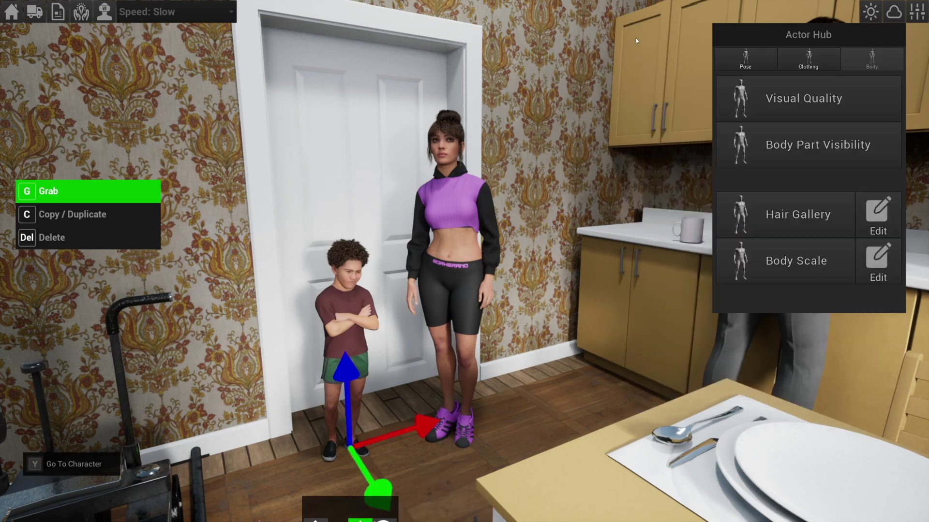
click(872, 265)
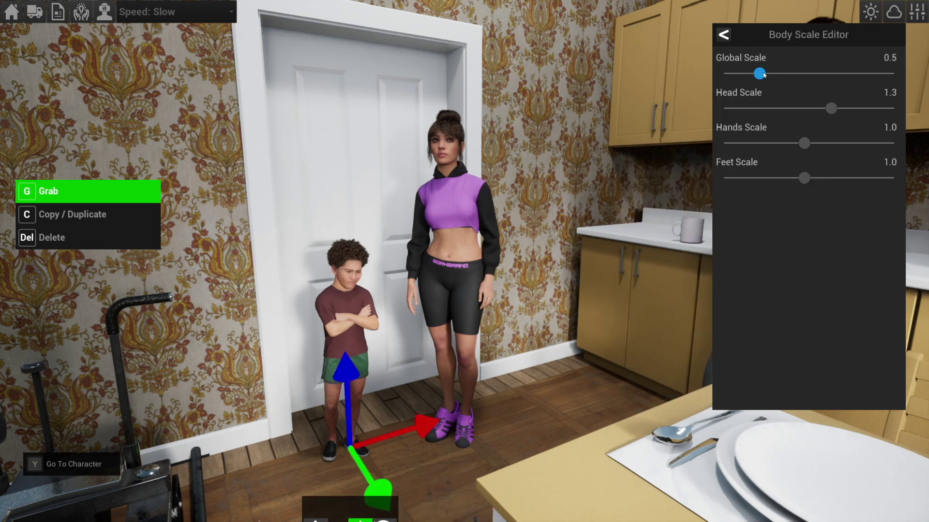
drag(763, 74, 784, 89)
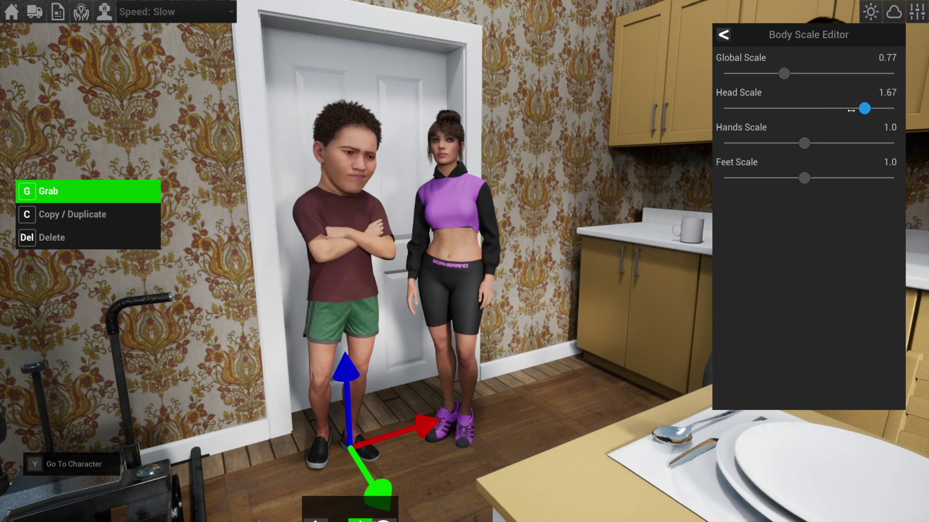
drag(851, 110, 767, 116)
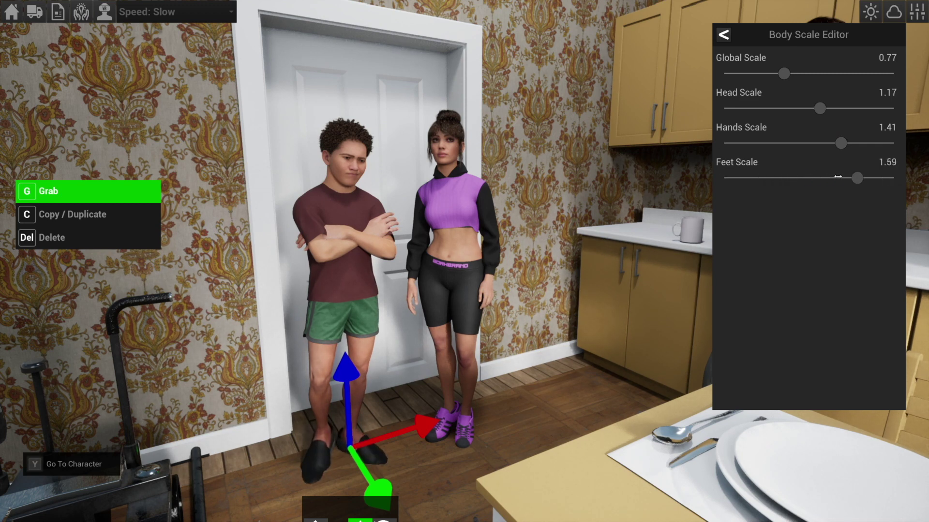
click(723, 39)
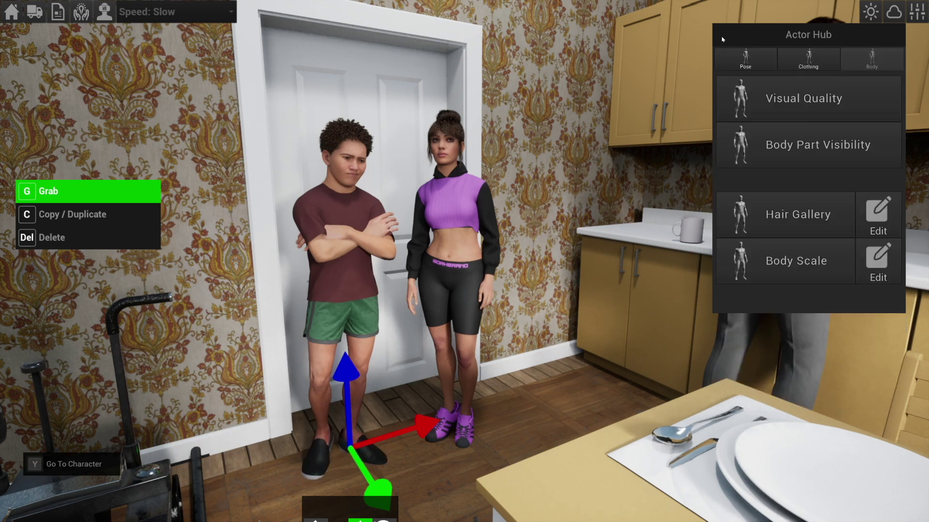
click(875, 256)
Seat the boy in the Seated Normal pose and the actor in purple on the two dining chairs beside the counter.
key(g)
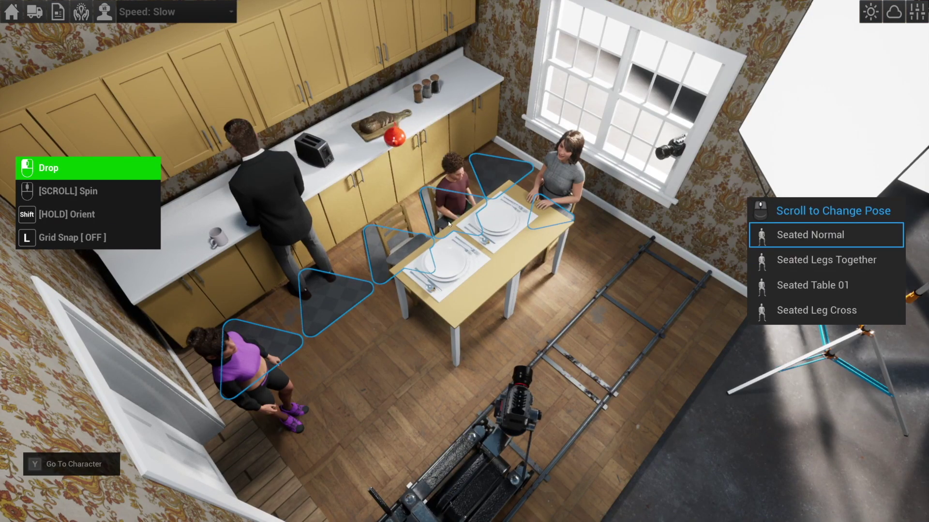
click(449, 224)
click(223, 349)
key(g)
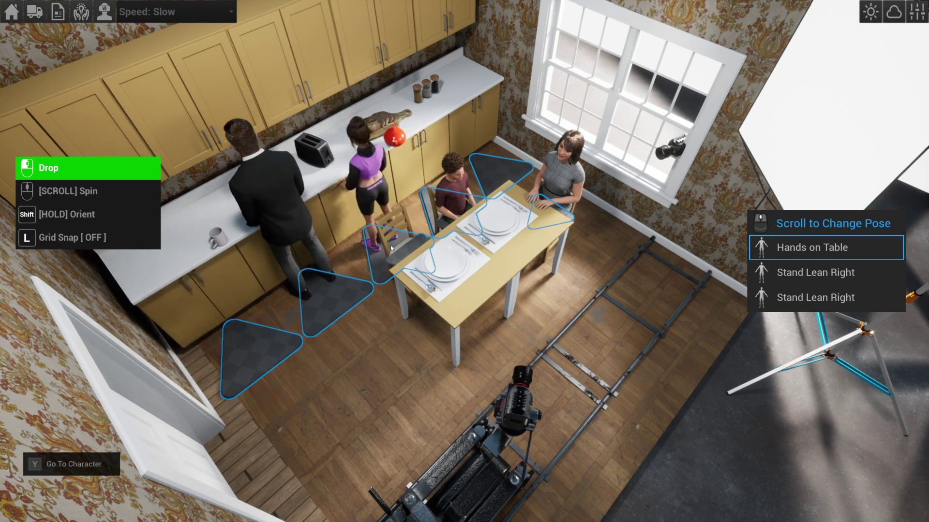
click(408, 254)
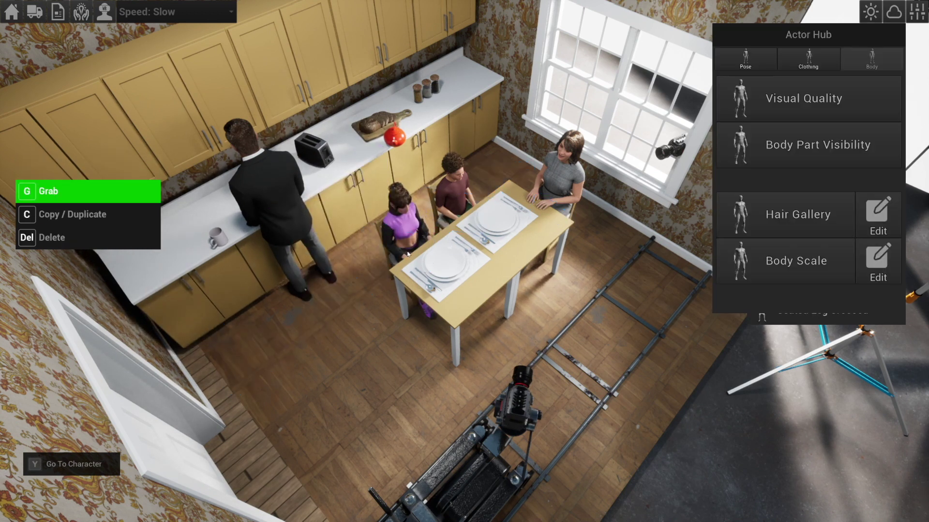
click(732, 455)
Cycle the seated actor in purple through the Adult, Teenager and Elementary body scales, ending with PreSchool.
key(w)
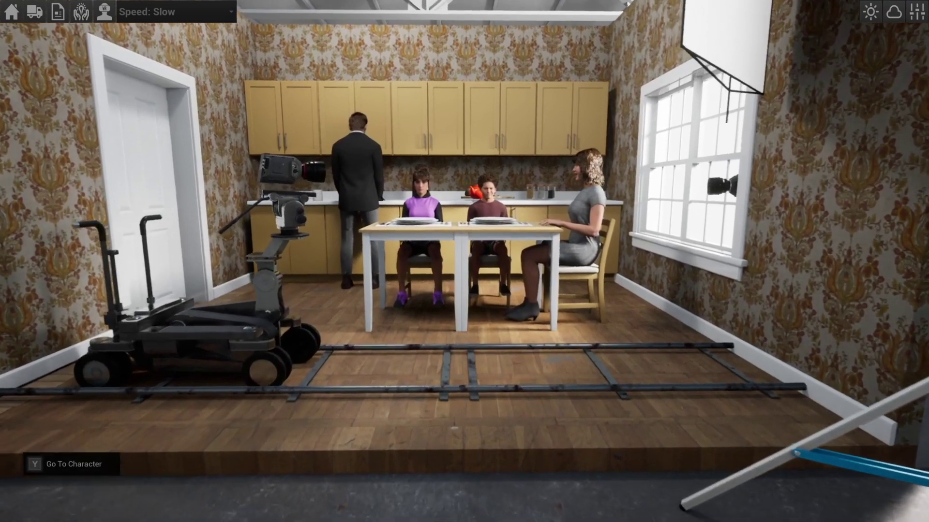
key(w)
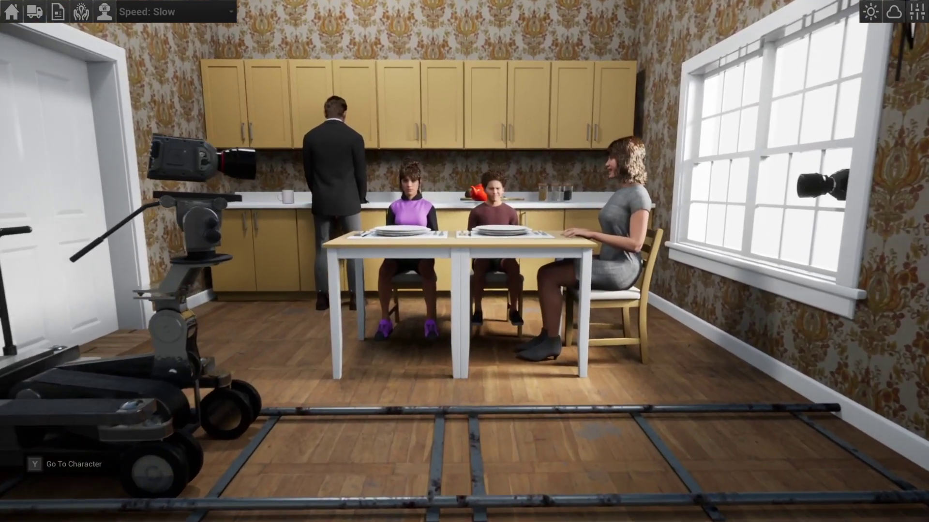
key(w)
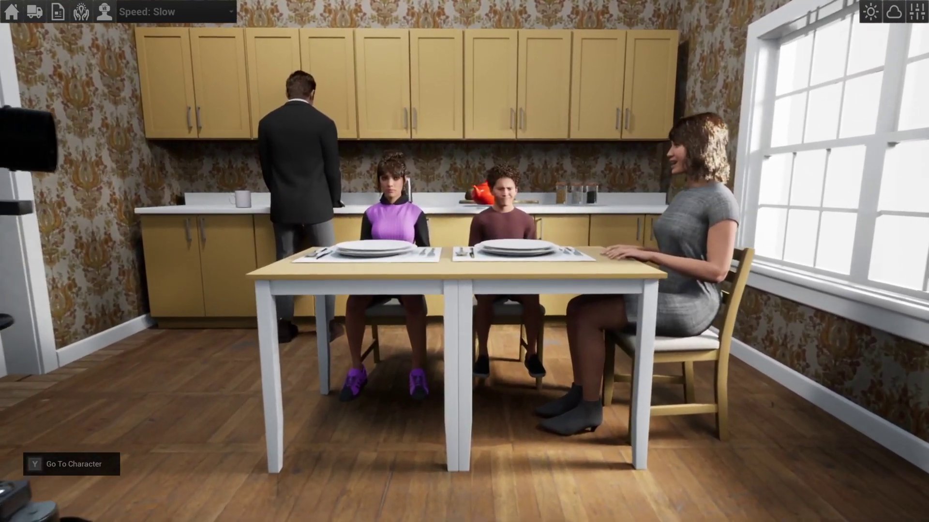
key(w)
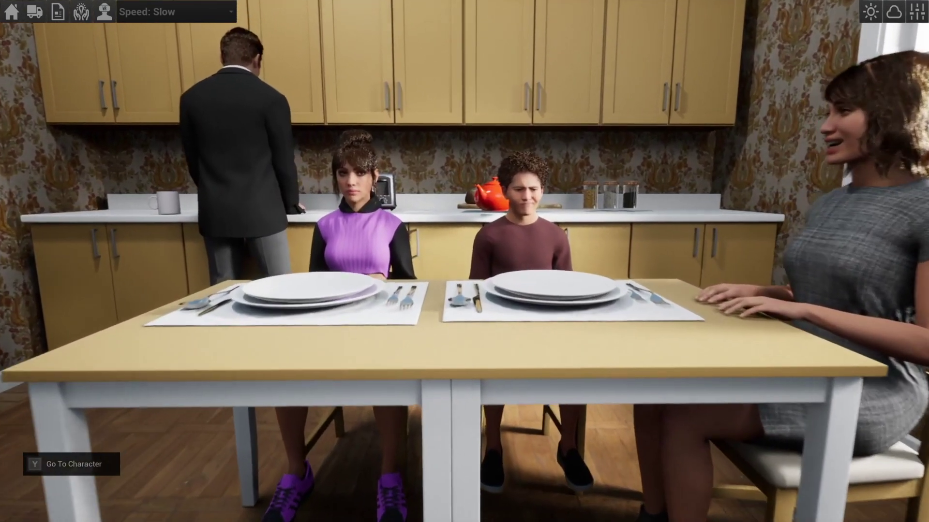
key(w)
click(340, 186)
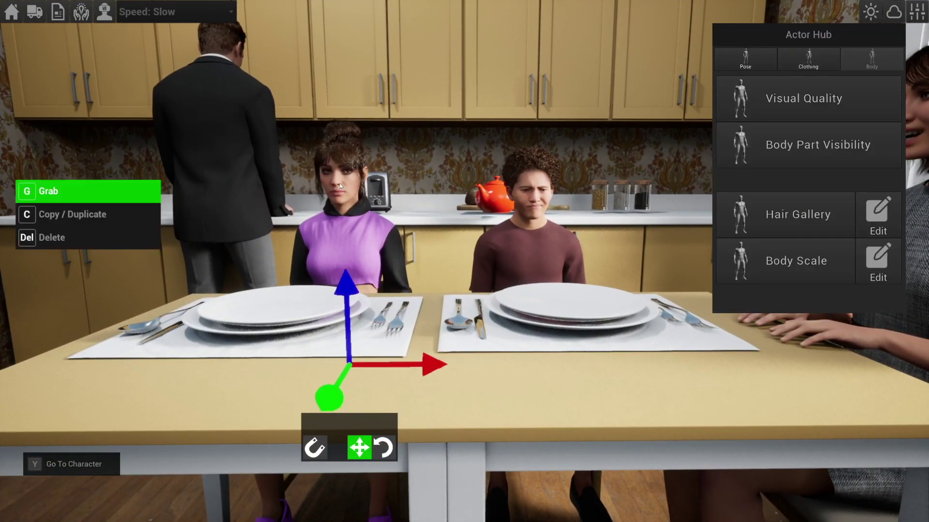
click(778, 260)
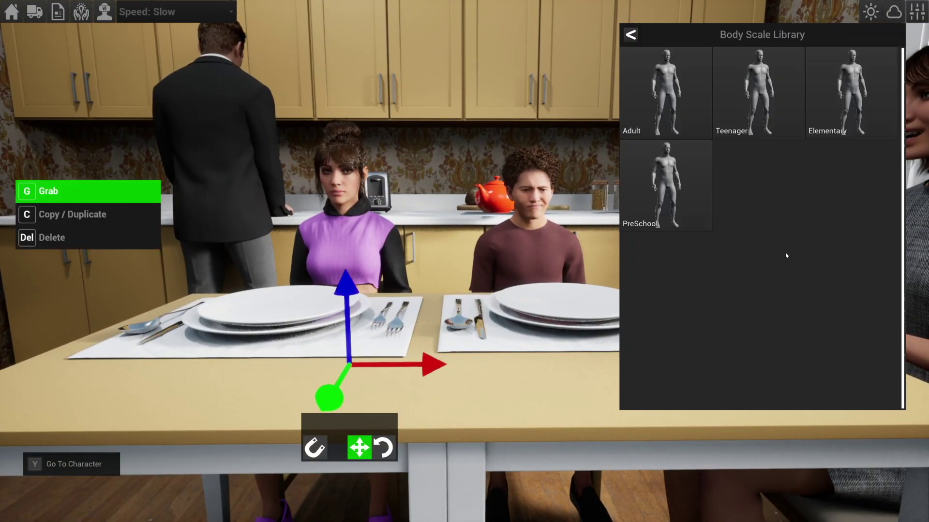
click(696, 126)
click(779, 121)
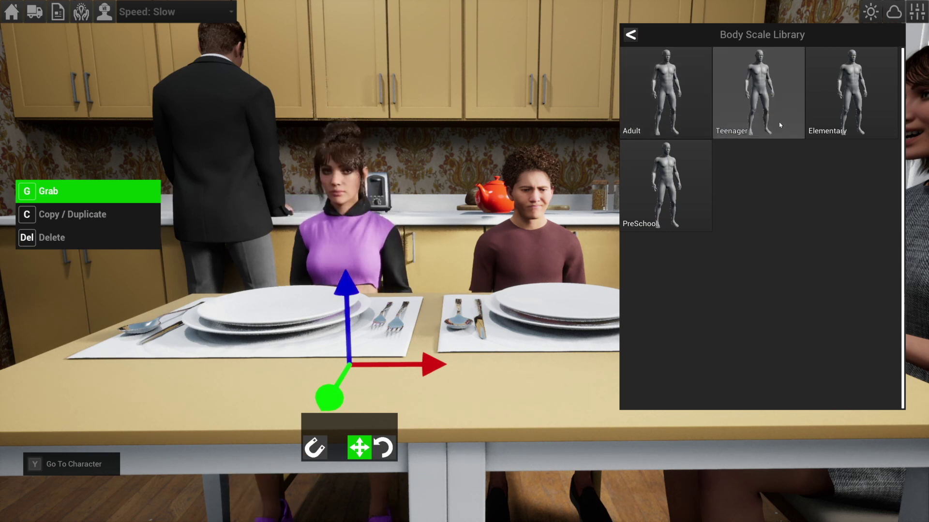
click(828, 125)
click(671, 204)
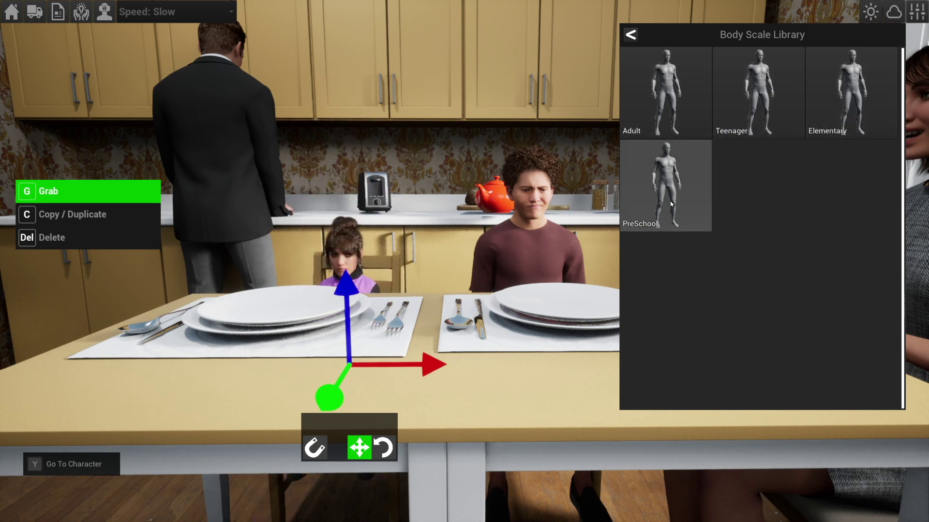
Set the seated actor in purple to the Teenager body scale and cycle the boy through Adult, Teenager and Elementary, ending with PreSchool.
click(738, 135)
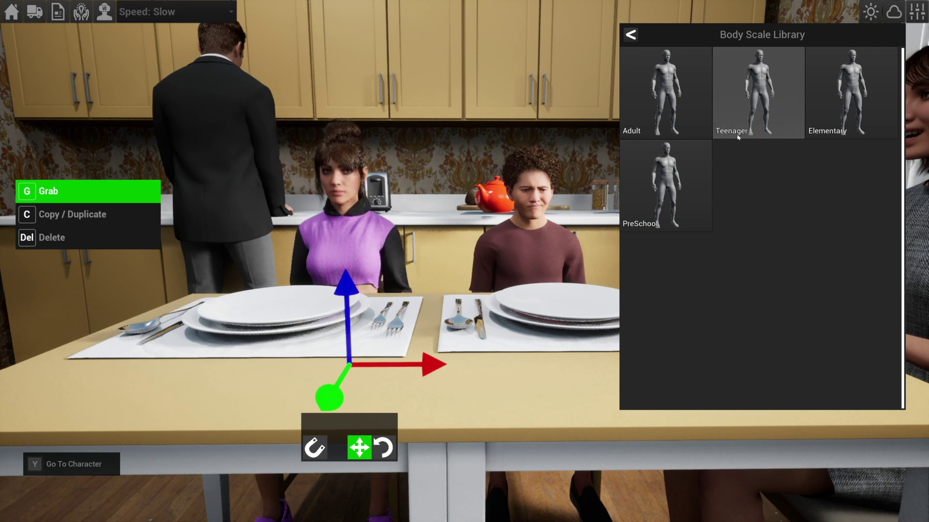
click(532, 203)
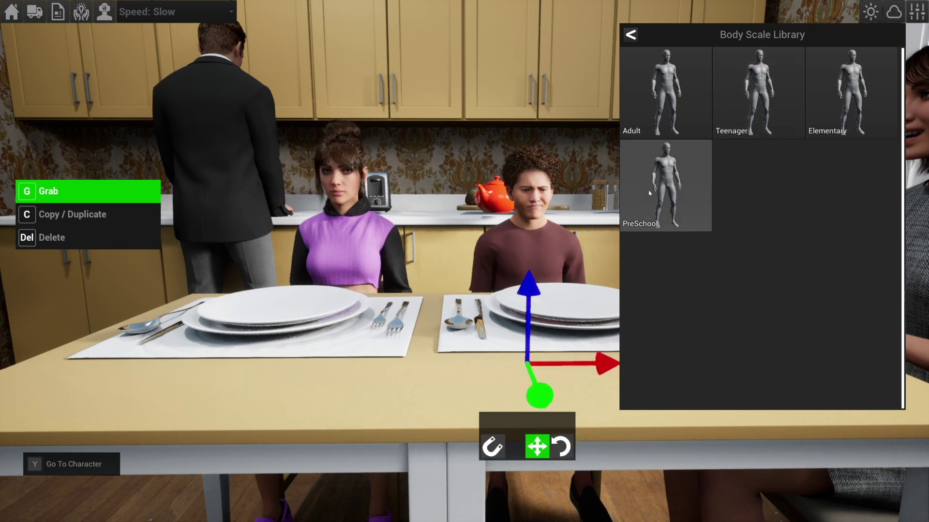
click(667, 116)
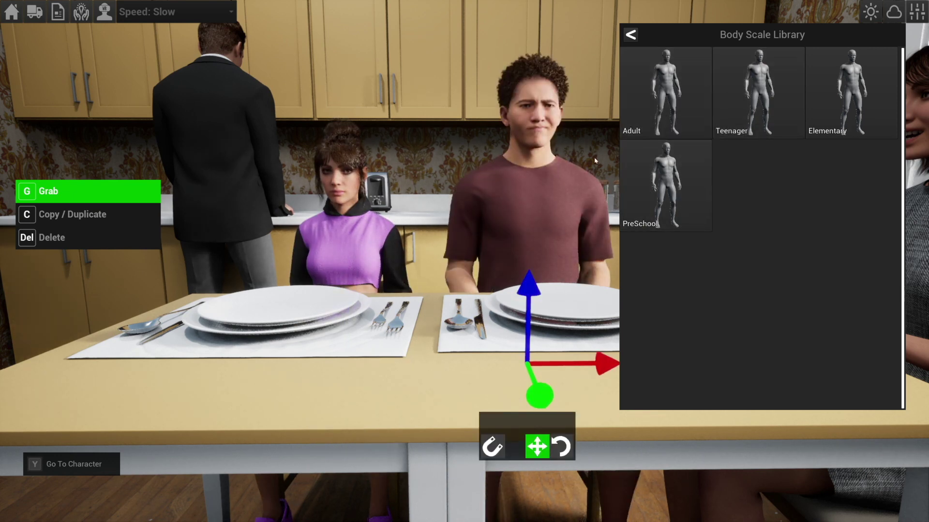
right_drag(580, 145, 677, 145)
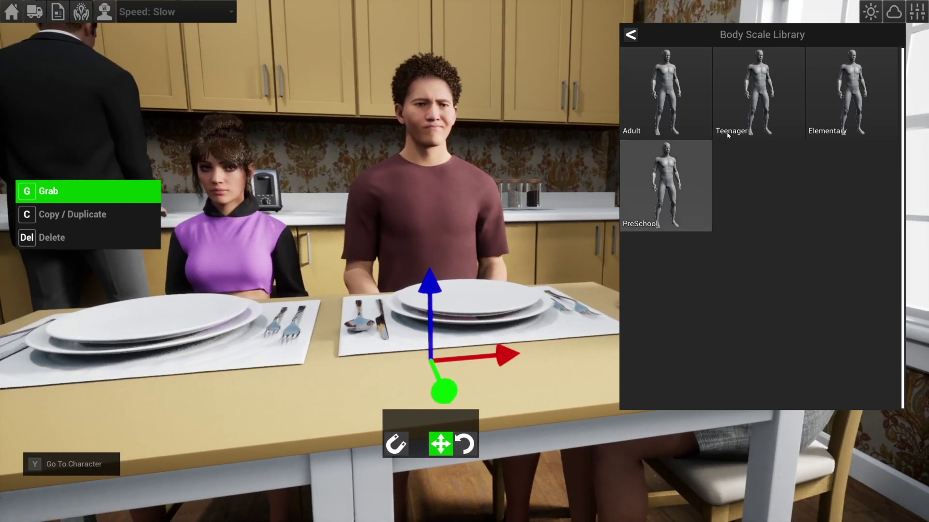
click(758, 97)
click(839, 127)
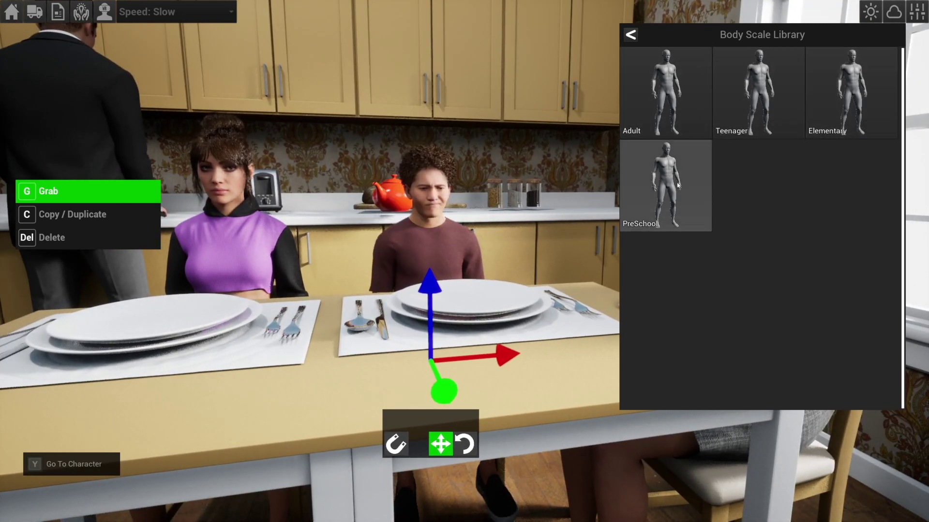
click(677, 185)
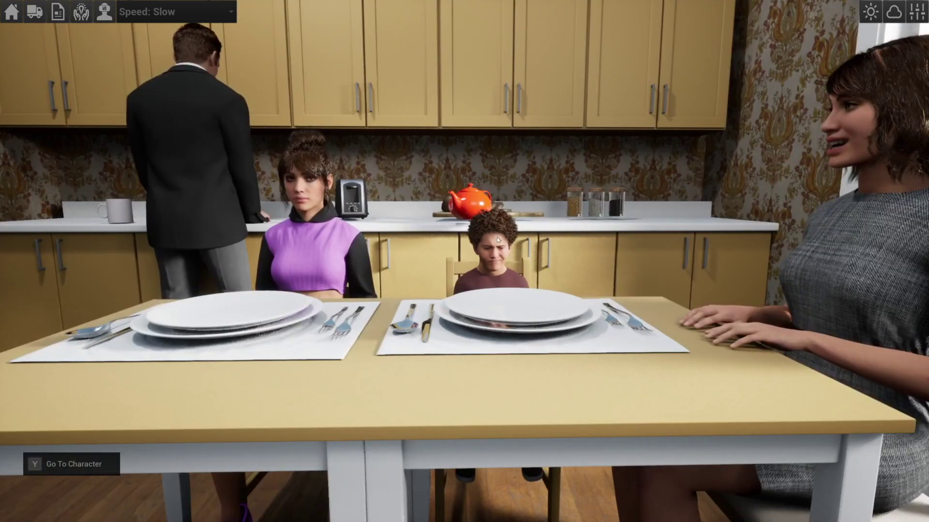
Move the seated boy from his chair onto the front edge of the dining table.
click(497, 237)
click(497, 239)
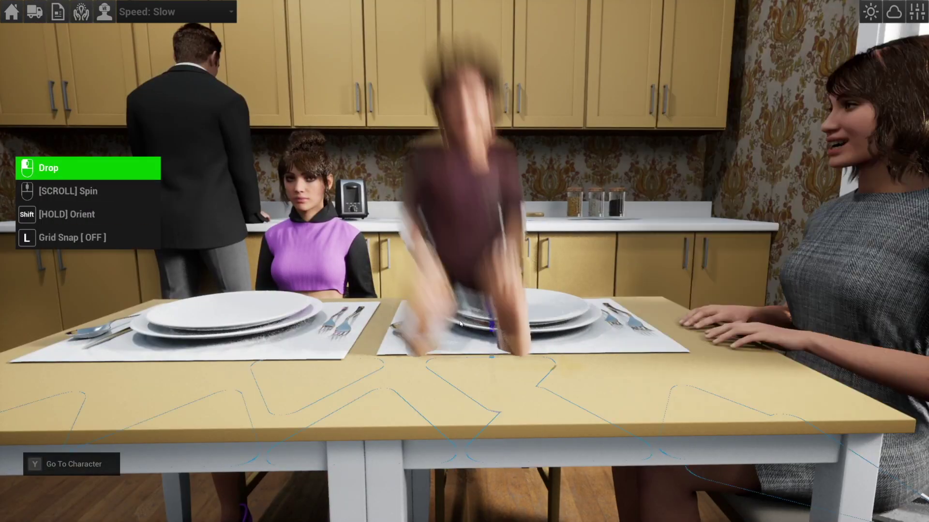
click(458, 362)
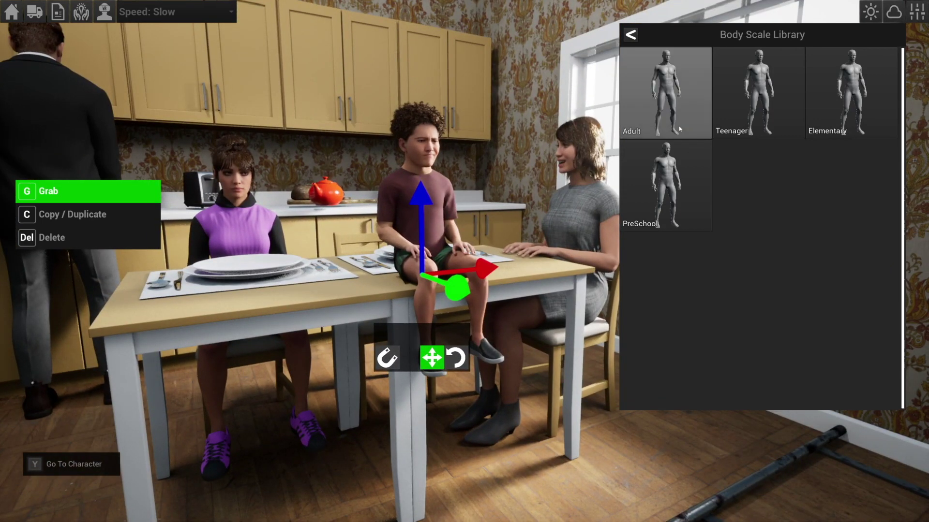
Cycle the boy sitting on the table through the Adult, Teenager and Elementary body scales, ending with PreSchool.
click(665, 92)
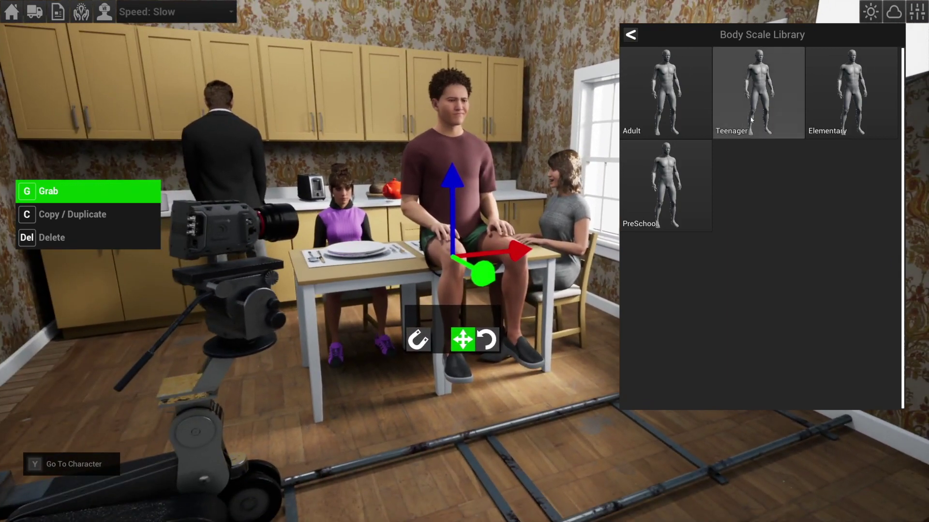
click(758, 96)
click(829, 117)
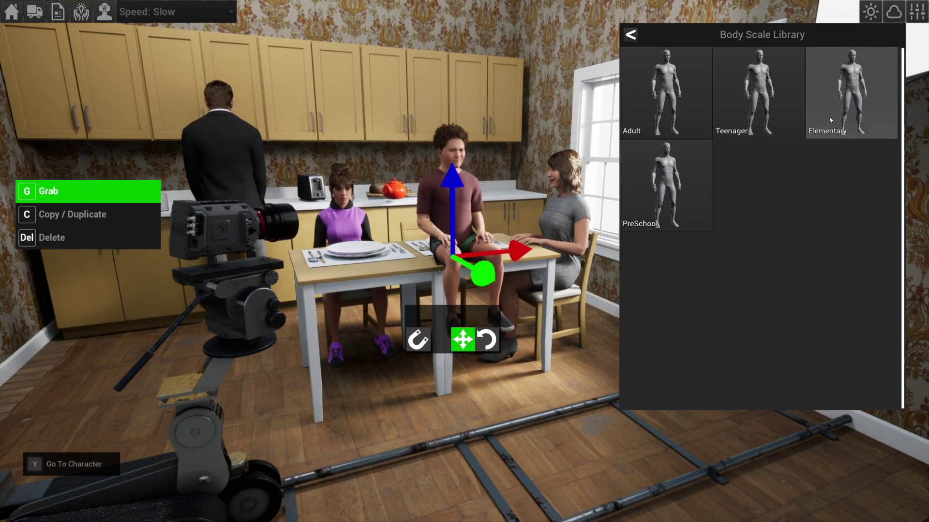
click(675, 190)
key(w)
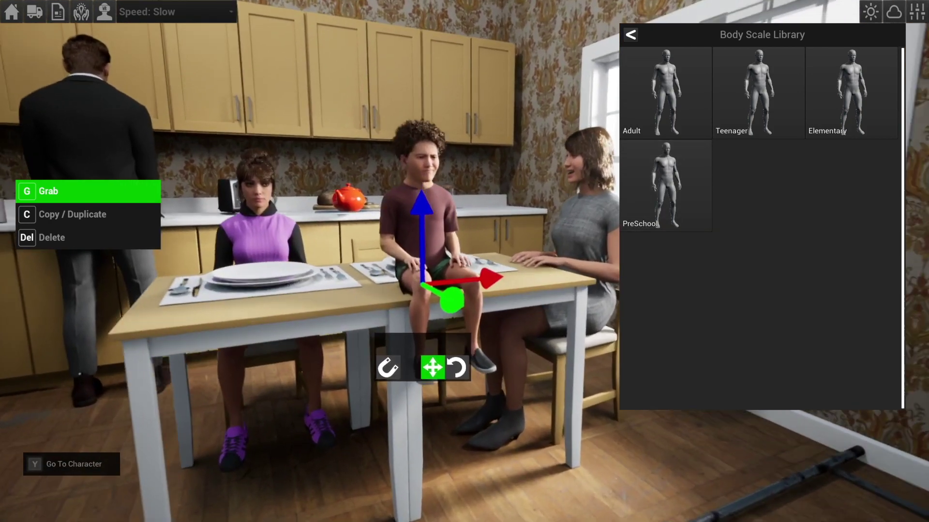
Open the animation library for the boy on the table and apply the Standing Listen A animation.
click(630, 34)
click(745, 58)
click(854, 87)
click(832, 112)
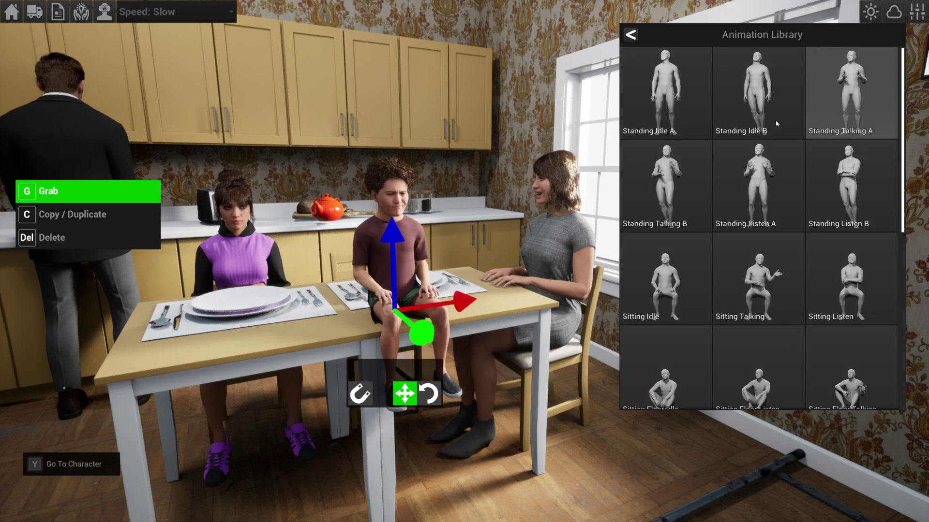
click(756, 170)
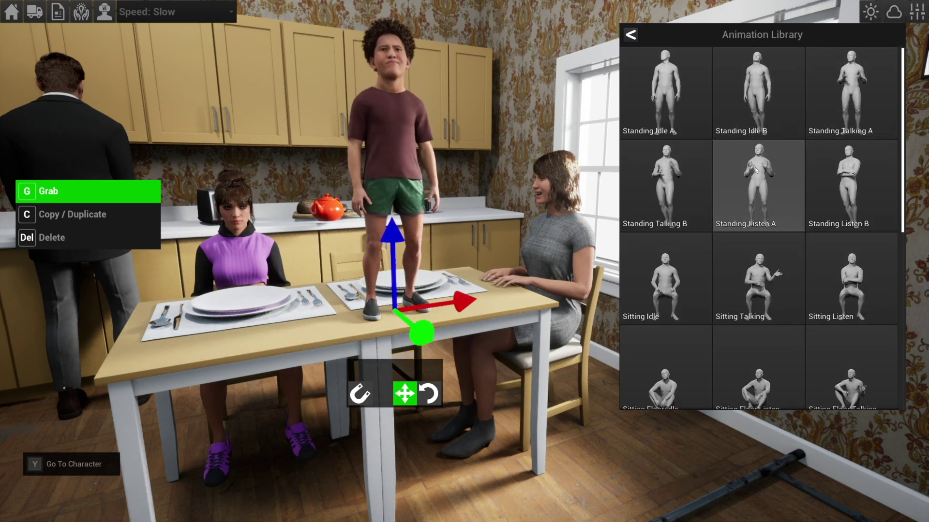
right_drag(588, 193, 587, 130)
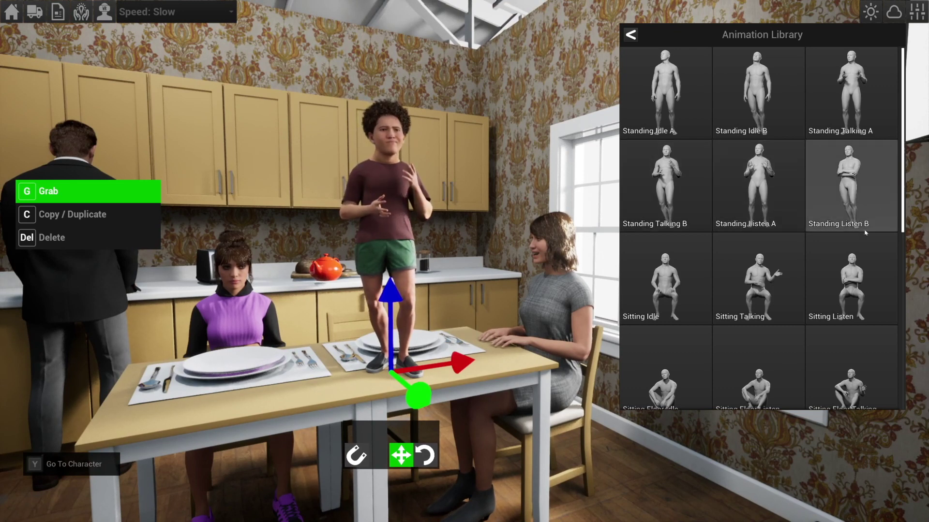
Try the Sitting Listen and Laying on Back Idle animations on the boy, ending with Standing Clapping.
scroll(858, 259, down, 4)
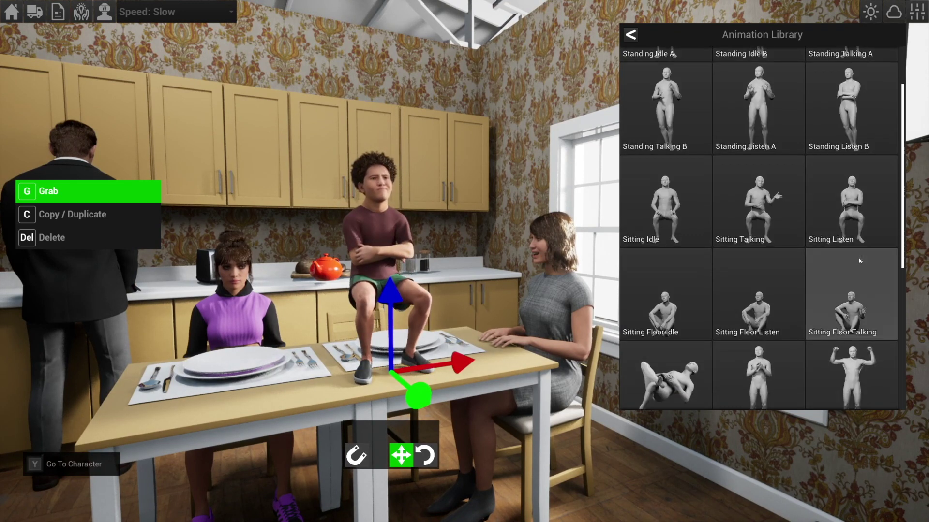
click(678, 255)
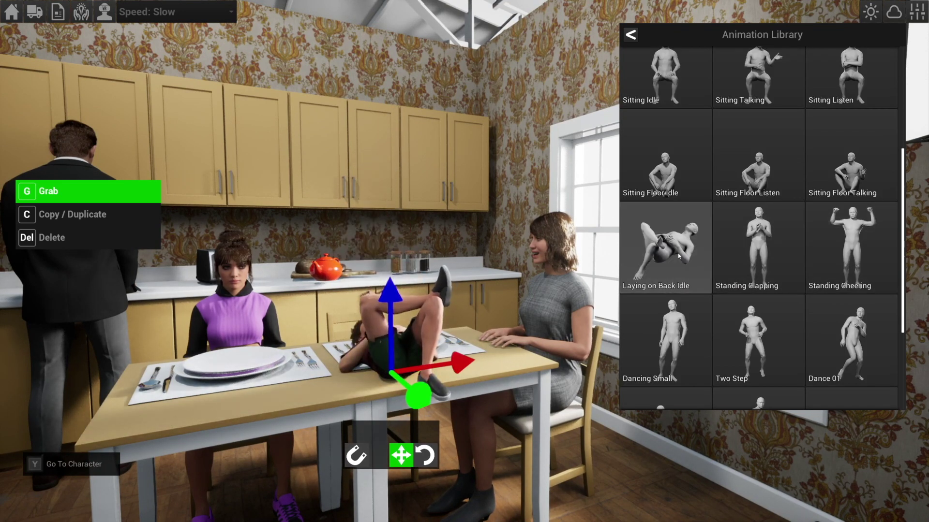
click(778, 254)
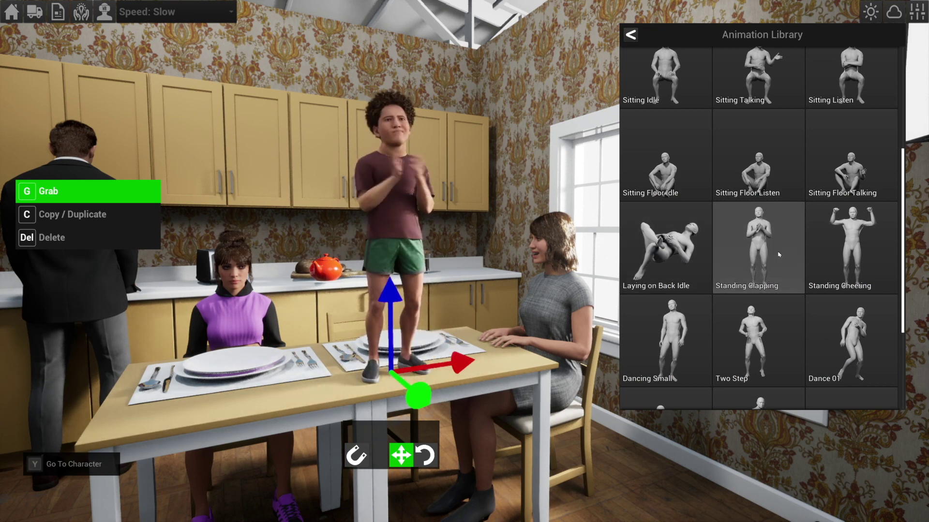
scroll(778, 254, down, 1)
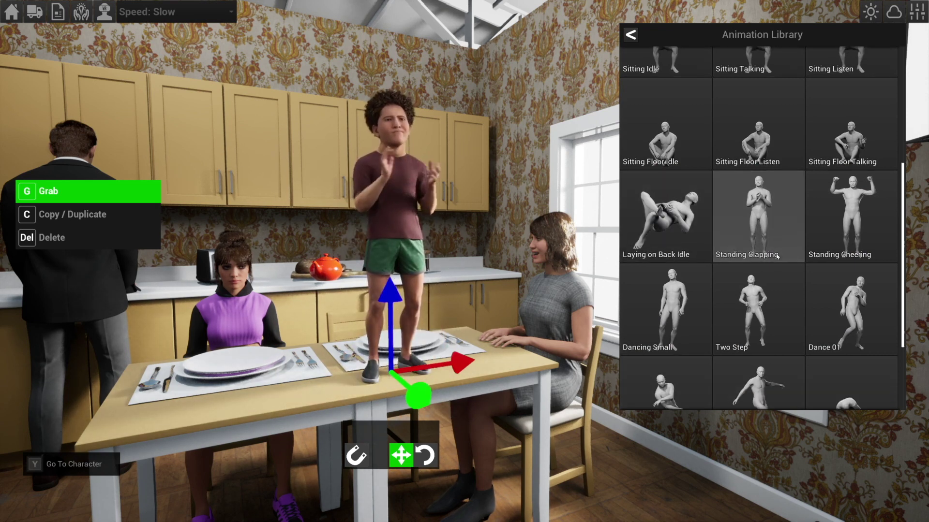
click(850, 154)
click(702, 222)
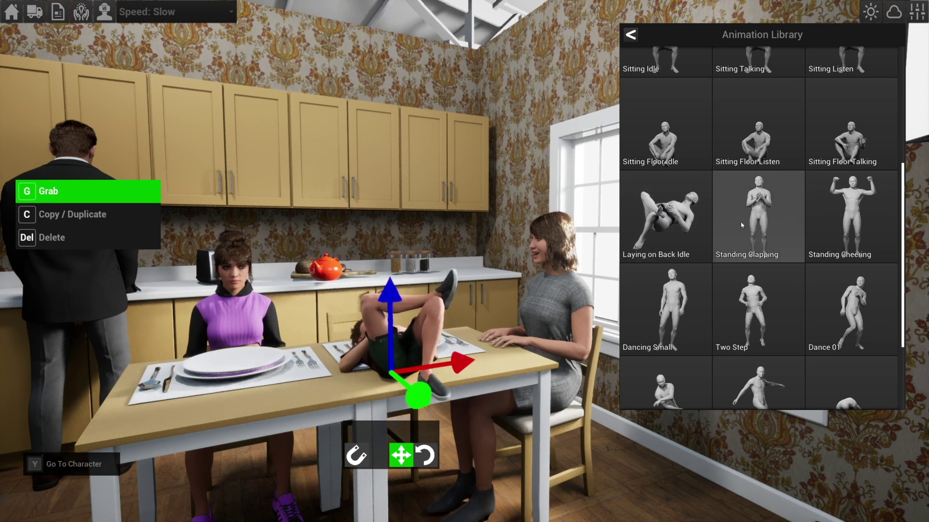
click(754, 227)
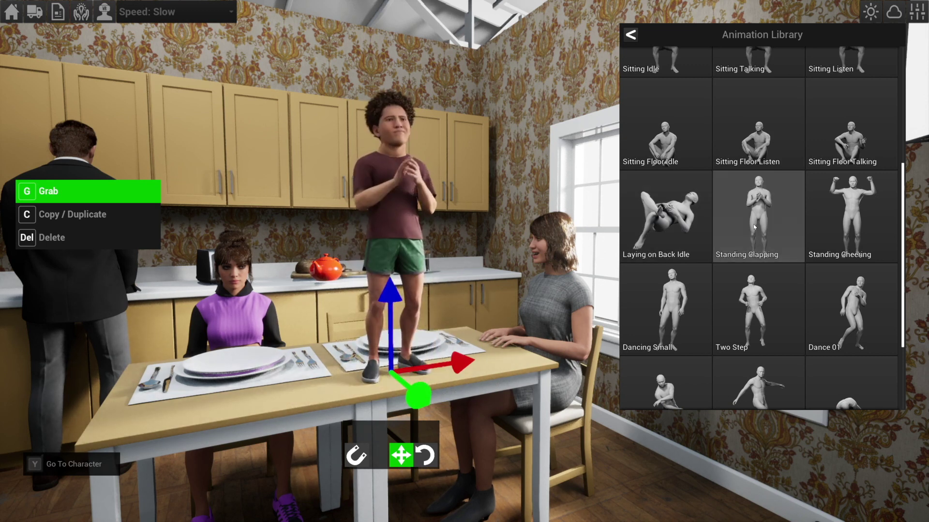
Try the Two Step, Uprock and Dancing Cross dance animations on the boy on the table.
click(757, 302)
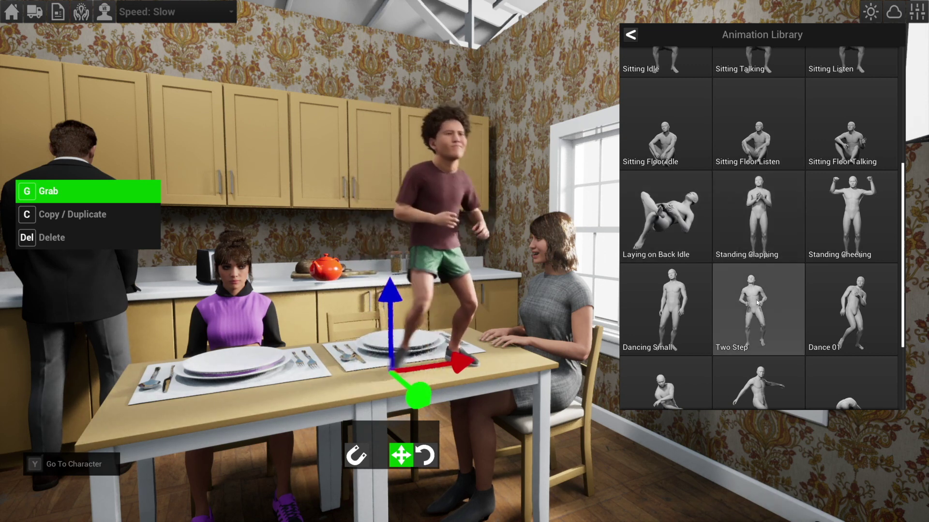
scroll(767, 304, down, 2)
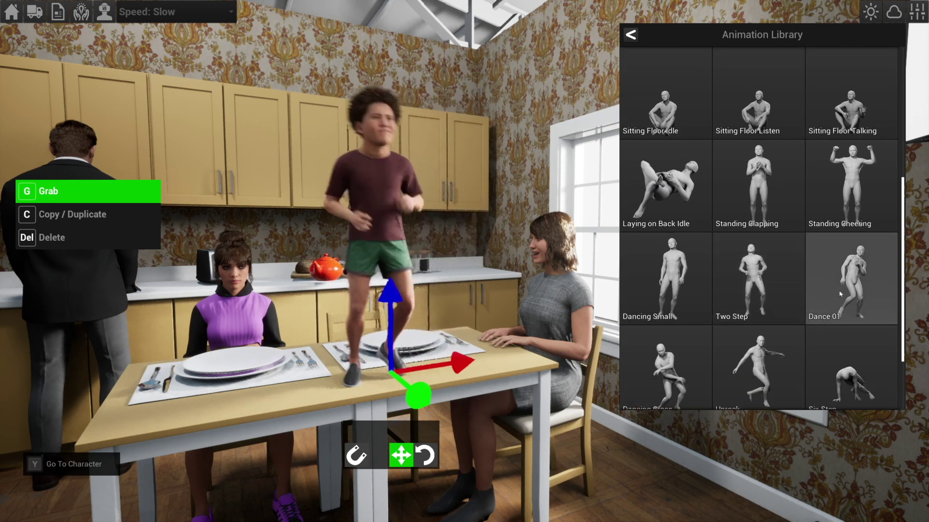
scroll(814, 299, down, 1)
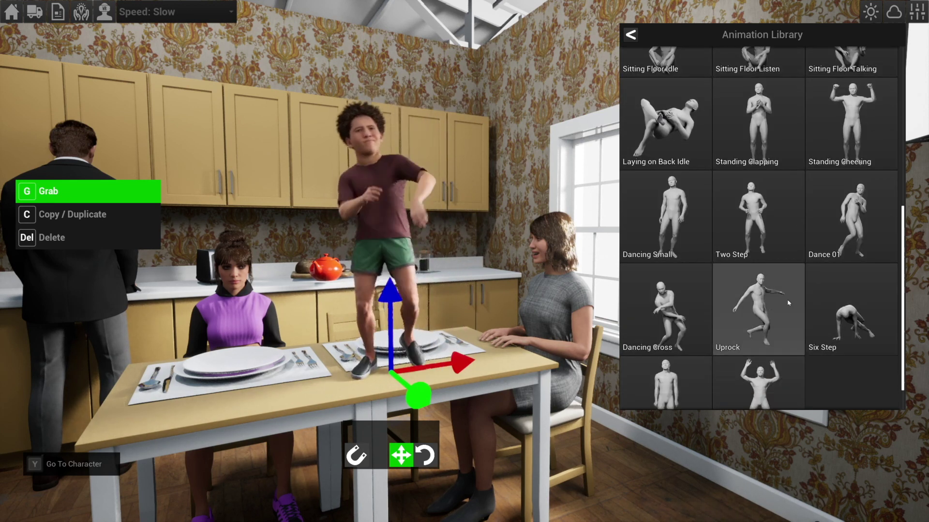
click(758, 307)
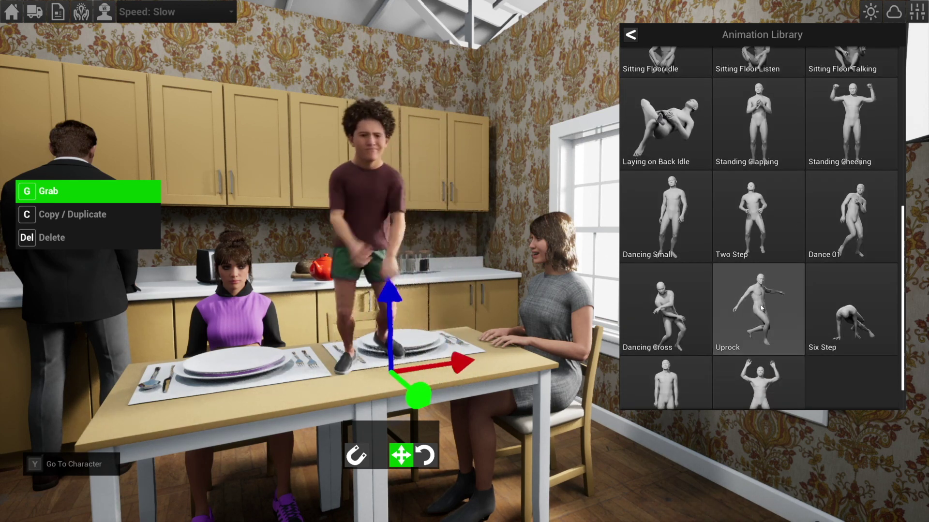
click(696, 315)
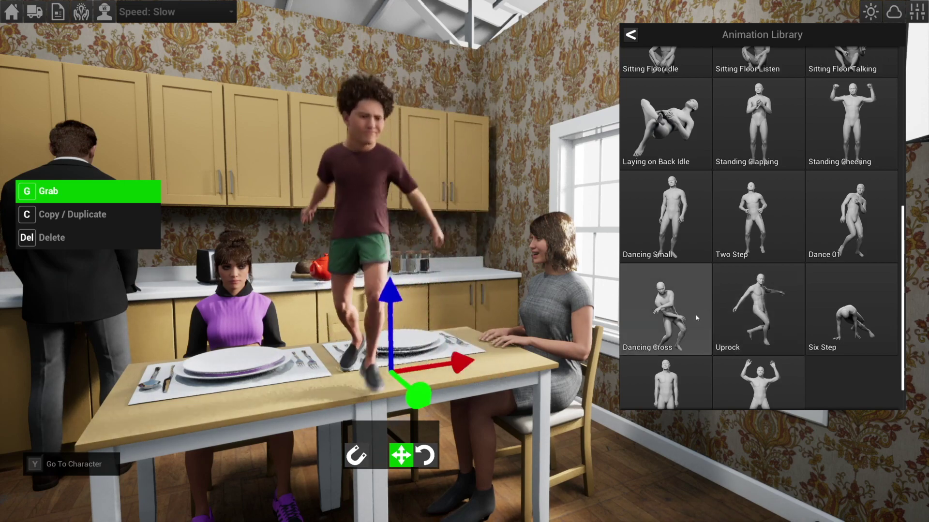
Seat the boy in the Seated Leg Crossed pose and the actor in purple in the Seated Legs Together pose on the dining chairs.
key(g)
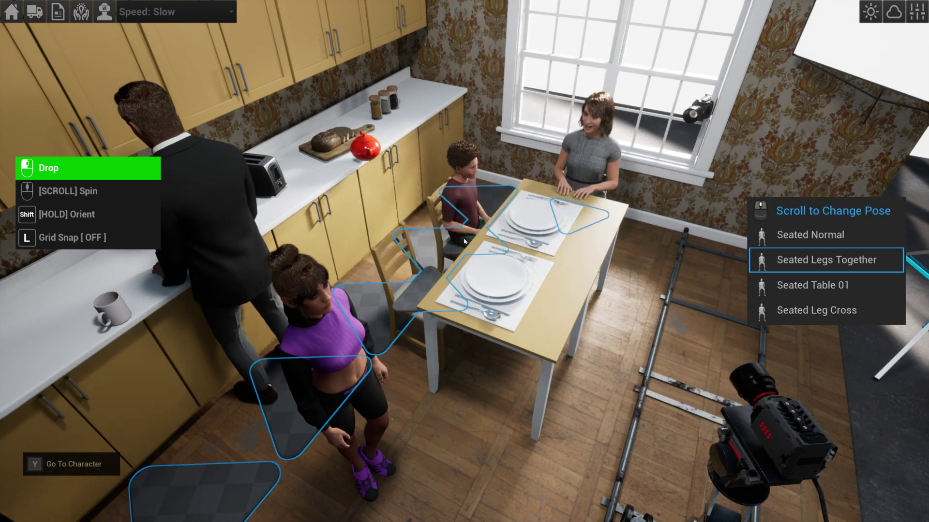
click(464, 242)
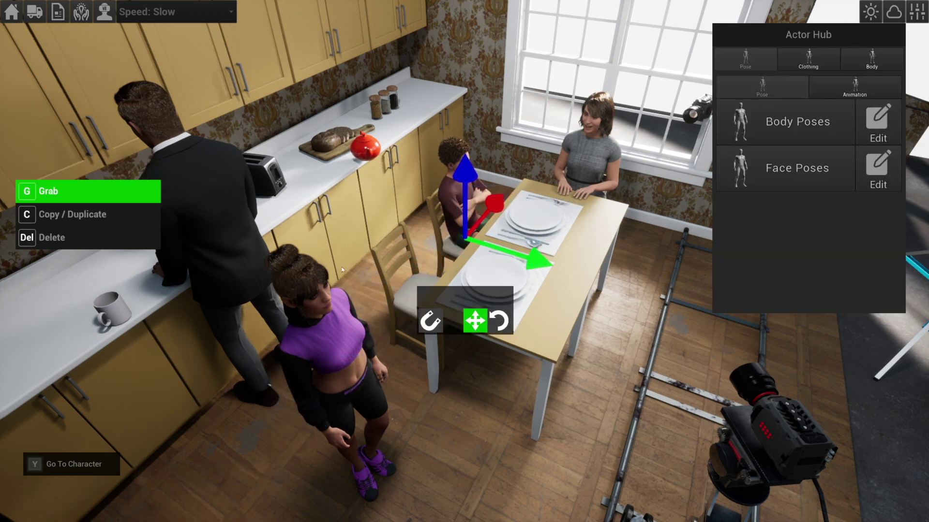
click(322, 299)
key(g)
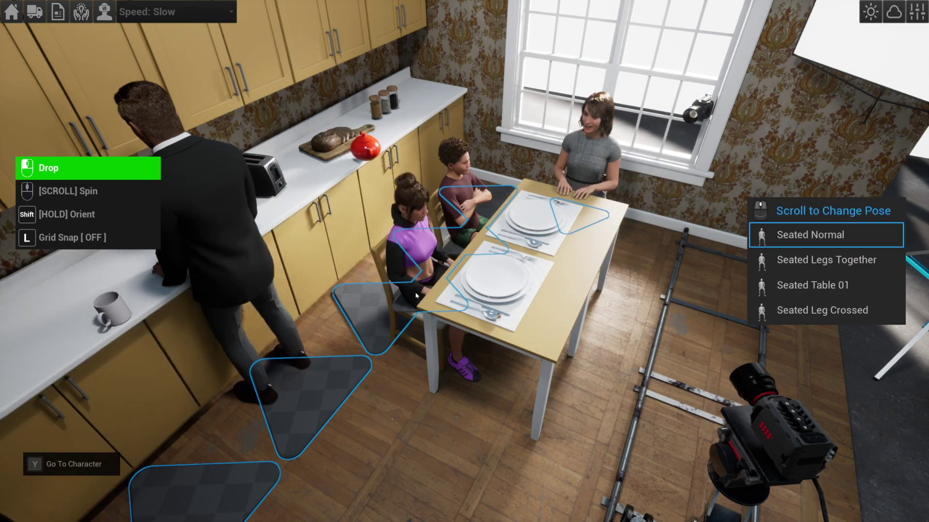
scroll(416, 296, down, 1)
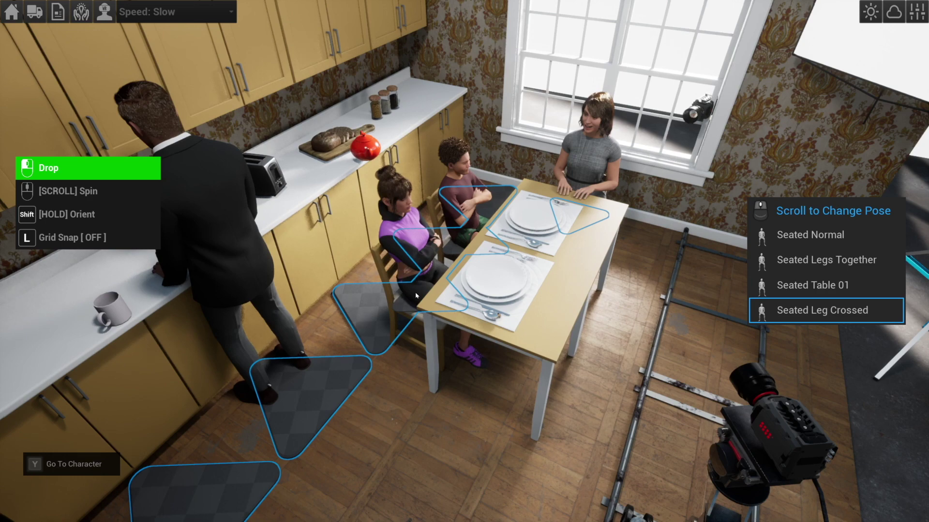
scroll(416, 295, up, 1)
click(416, 296)
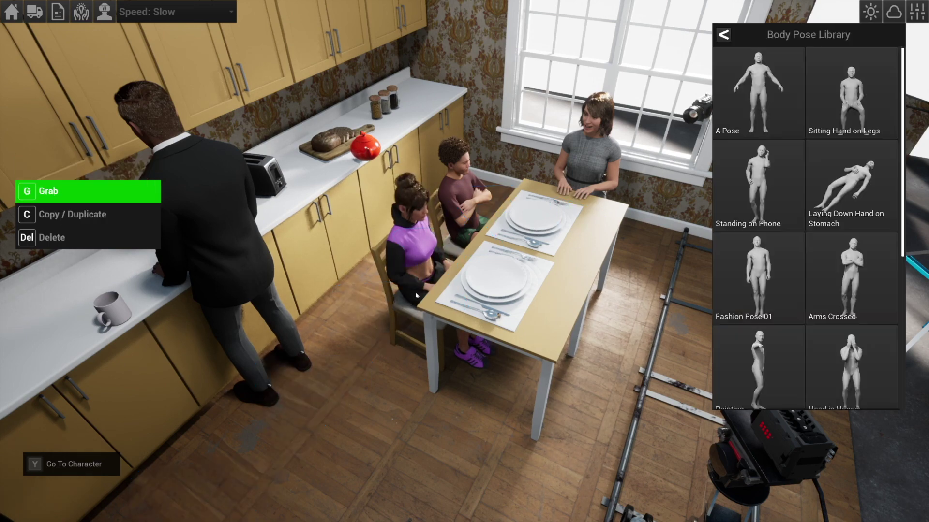
Look through the dolly camera in front of the table and set its manual focus distance for the shot of the two seated actors.
right_drag(473, 416, 341, 334)
key(w)
key(d)
key(q)
key(d)
key(q)
key(s)
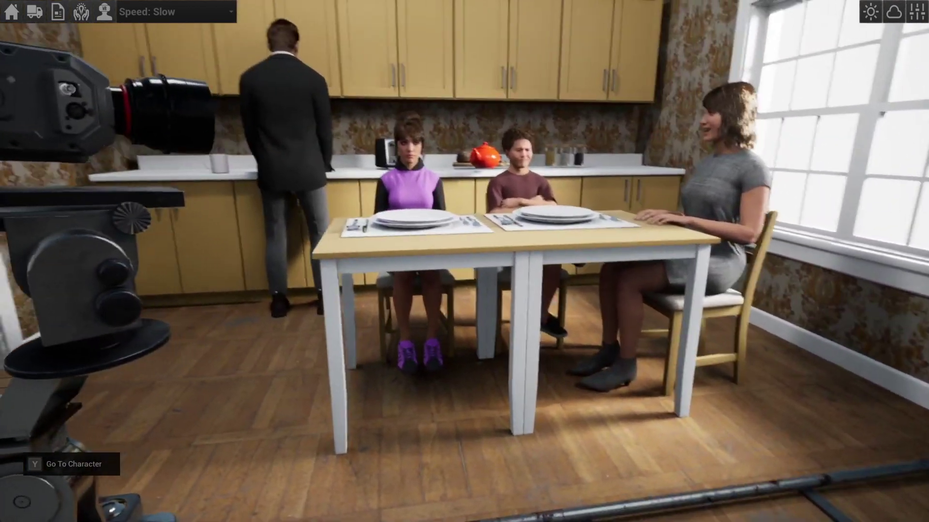
key(s)
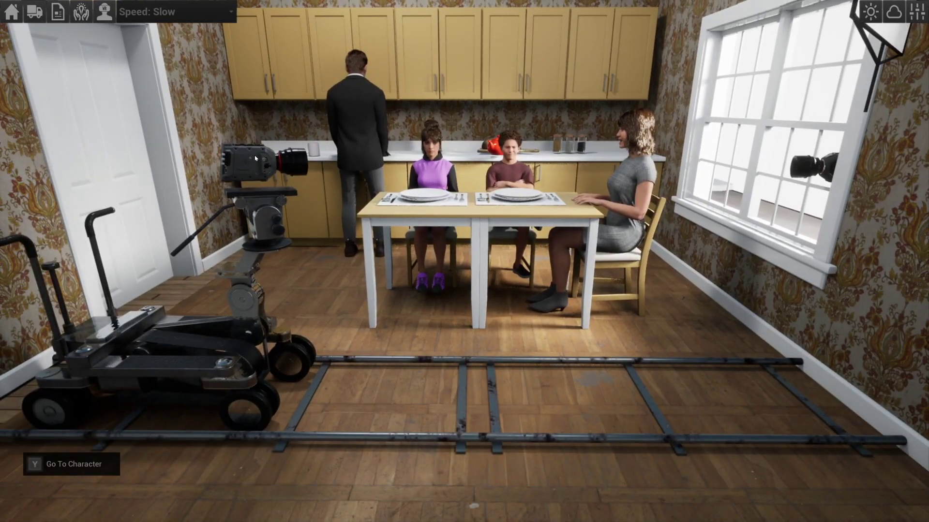
click(255, 158)
key(f)
click(464, 261)
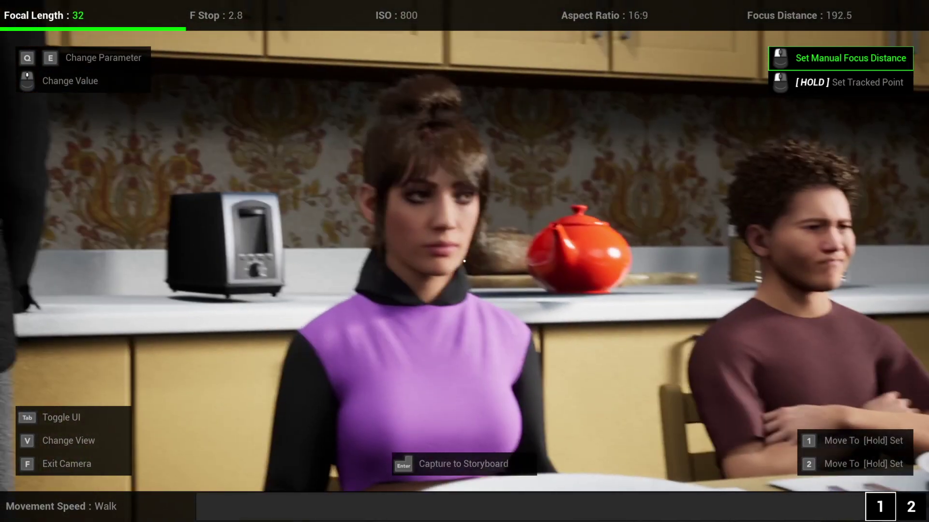
click(465, 261)
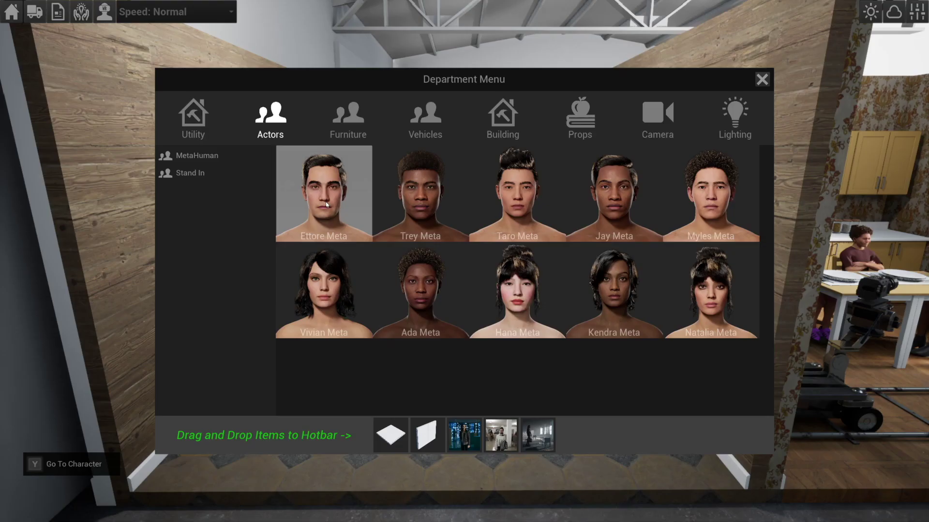
Place the Ettore Meta actor and a female MetaHuman actor side by side on the wood-panelled set with the piano.
click(326, 202)
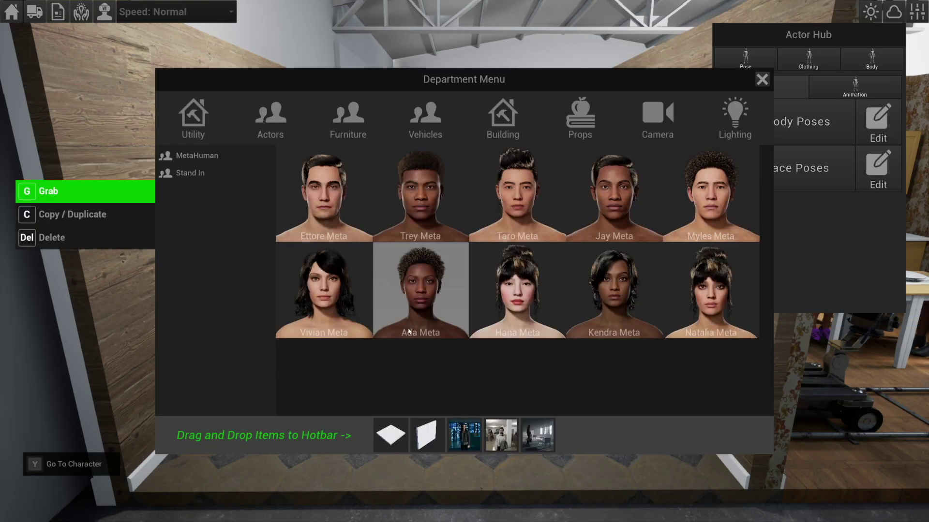
click(410, 331)
click(499, 332)
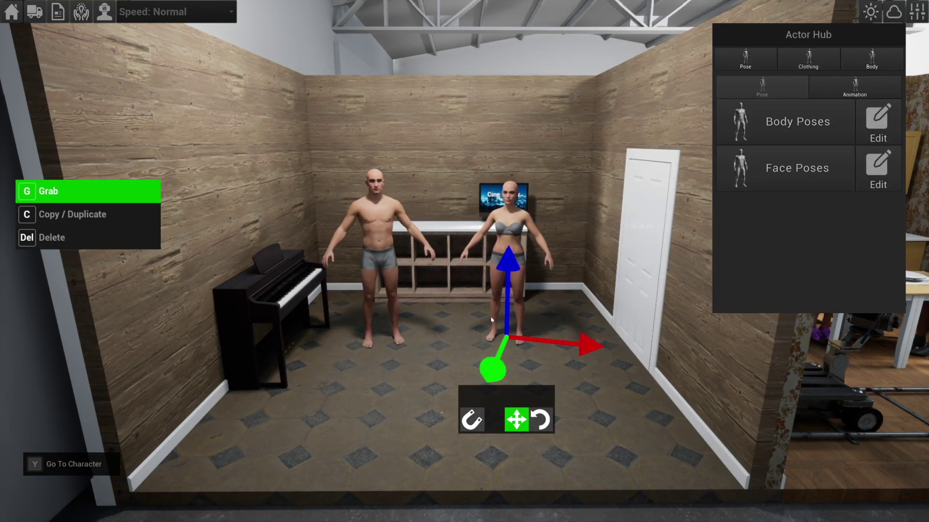
Dress the male actor beside the piano in the Techwear Jacket and Techwear Pants.
click(404, 196)
key(y)
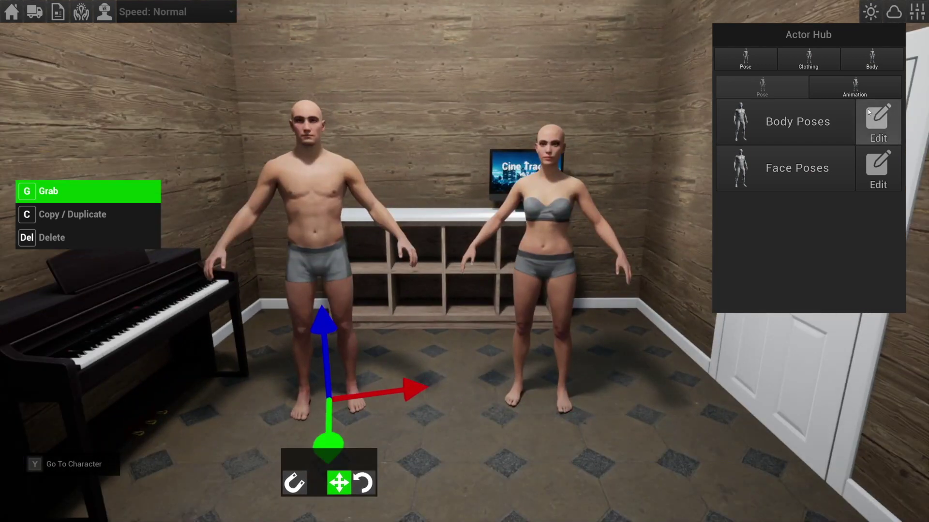
click(808, 61)
click(804, 113)
scroll(798, 356, down, 10)
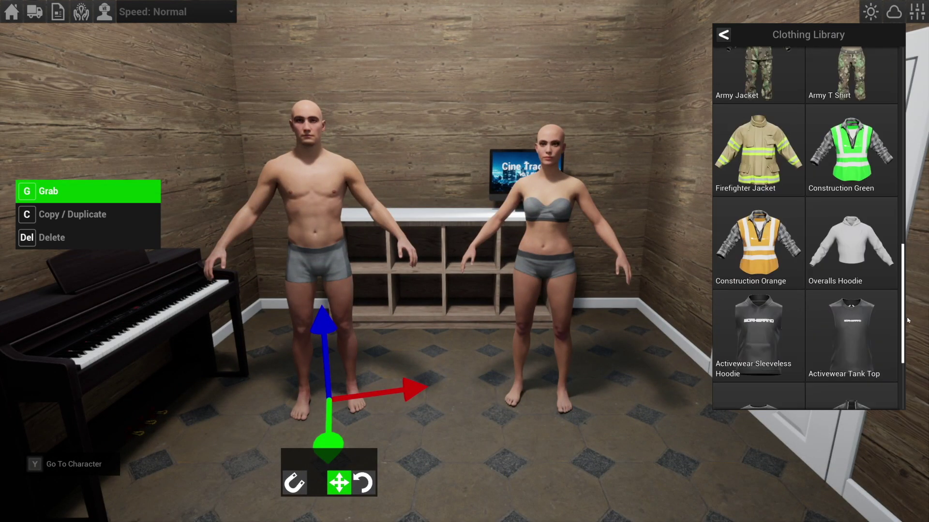
click(723, 35)
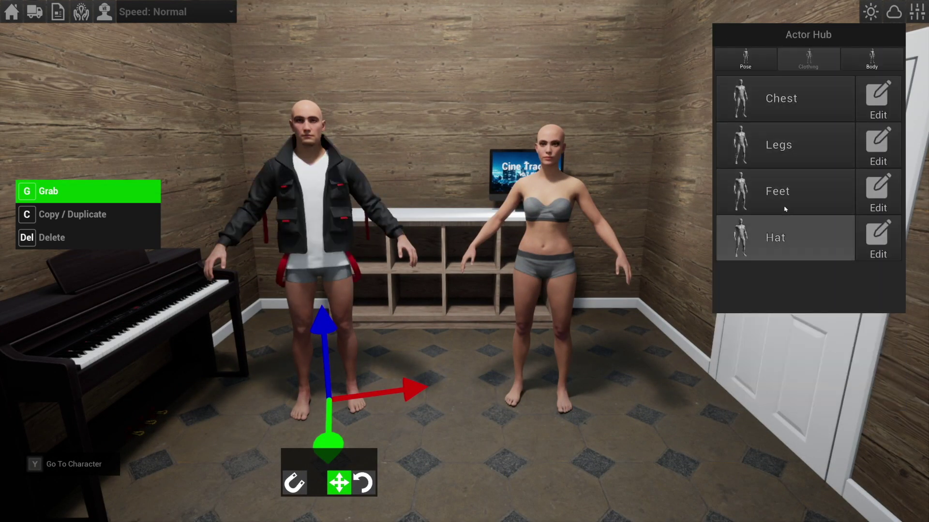
click(793, 150)
click(847, 361)
click(723, 34)
Put the Boots and the Beanie Male hat on the male actor.
click(778, 187)
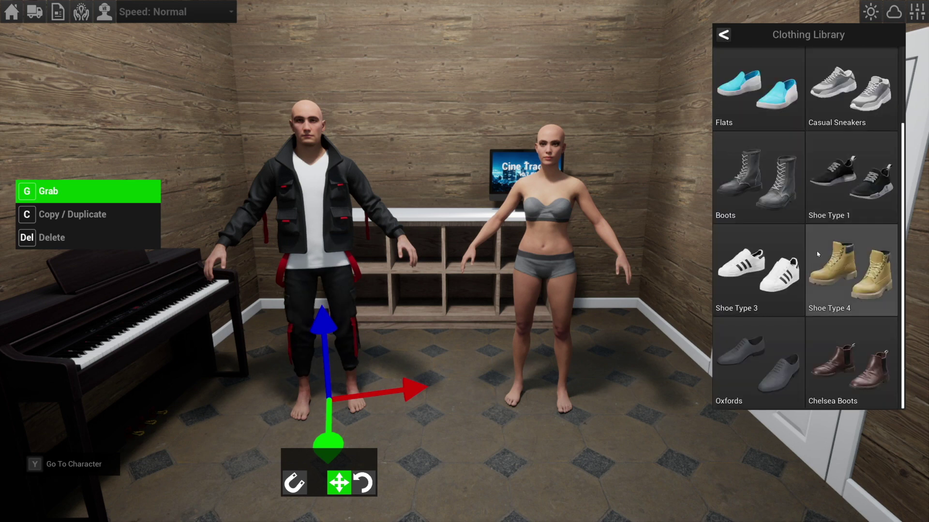
click(724, 35)
click(816, 194)
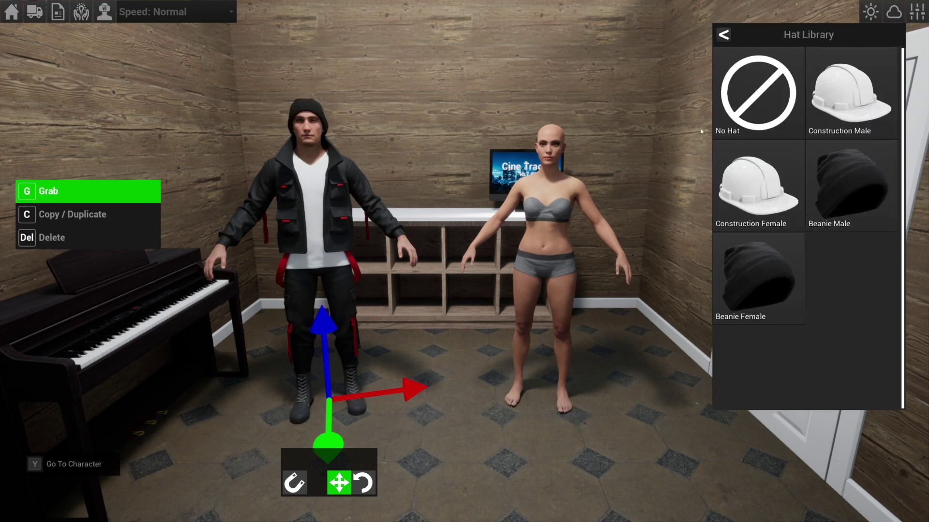
Dress the female actor in the black and pink techwear top and the matching Techwear Pants.
click(544, 145)
click(808, 59)
click(836, 104)
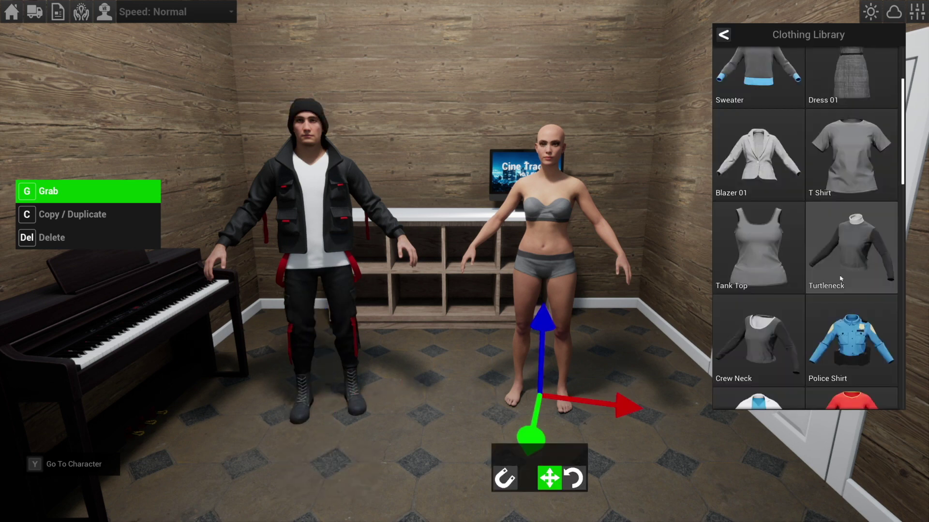
scroll(845, 345, down, 10)
click(845, 346)
click(724, 34)
click(783, 144)
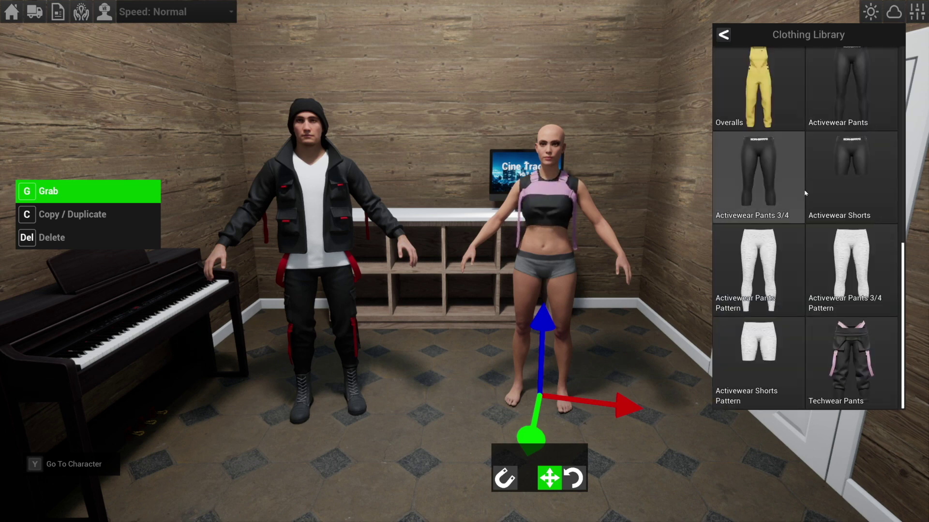
click(851, 362)
click(723, 34)
Put boots and the black Beanie Female hat on the female actor.
click(774, 186)
click(761, 92)
click(723, 34)
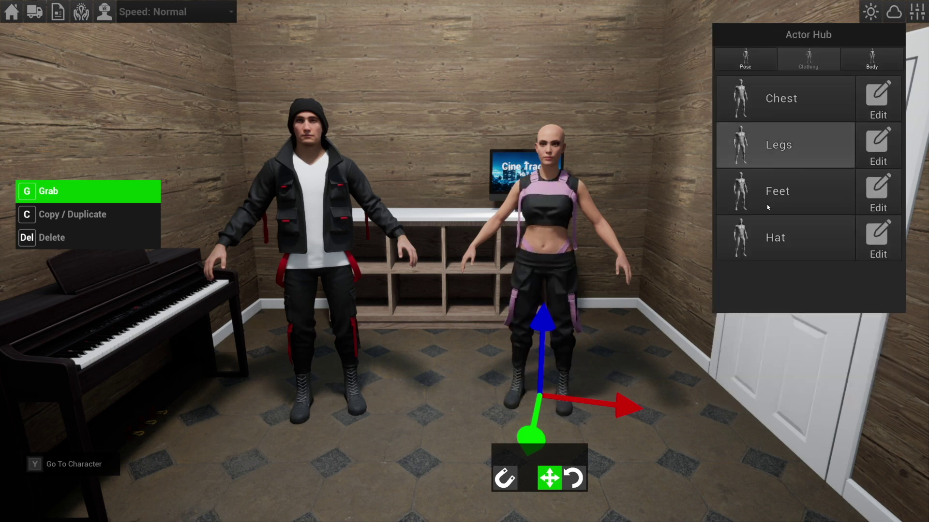
click(796, 239)
Try a dancing body animation from the animation library on the male actor.
click(319, 159)
click(723, 34)
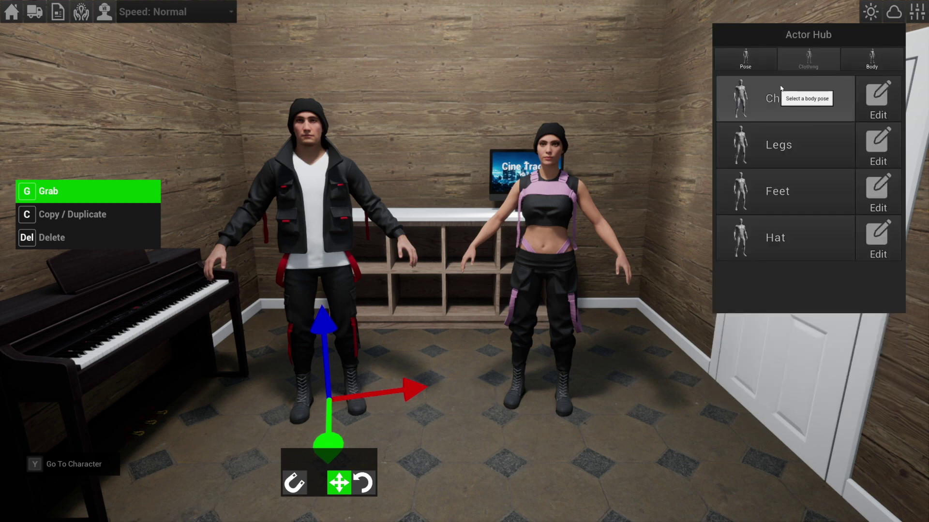
click(745, 59)
click(849, 96)
click(810, 127)
scroll(759, 300, down, 10)
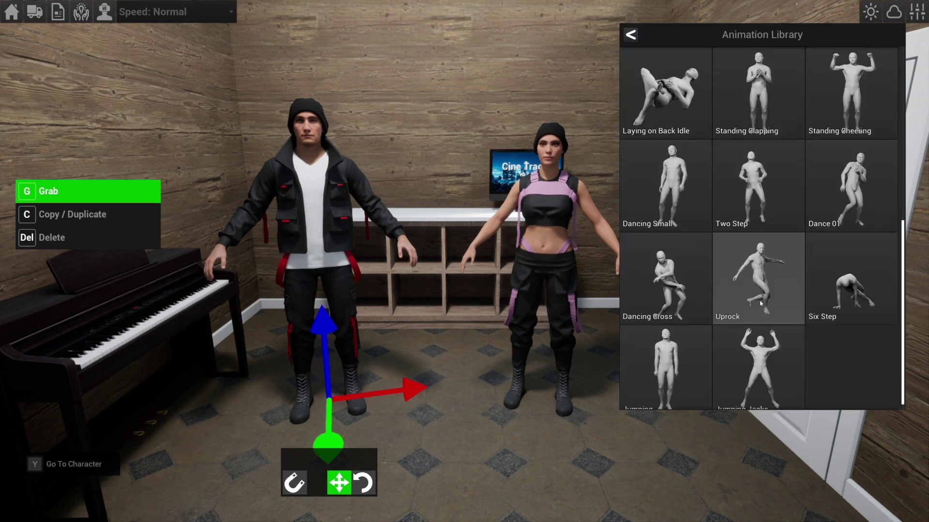
click(636, 171)
Try the Dance 01 animation on the female actor and watch the two actors dance.
click(549, 193)
click(723, 35)
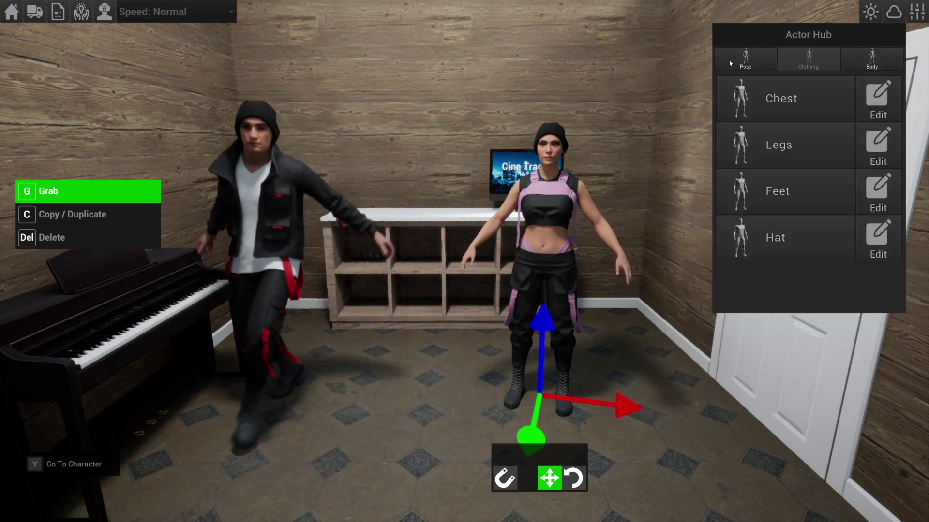
click(739, 60)
click(851, 92)
click(822, 127)
scroll(822, 165, down, 10)
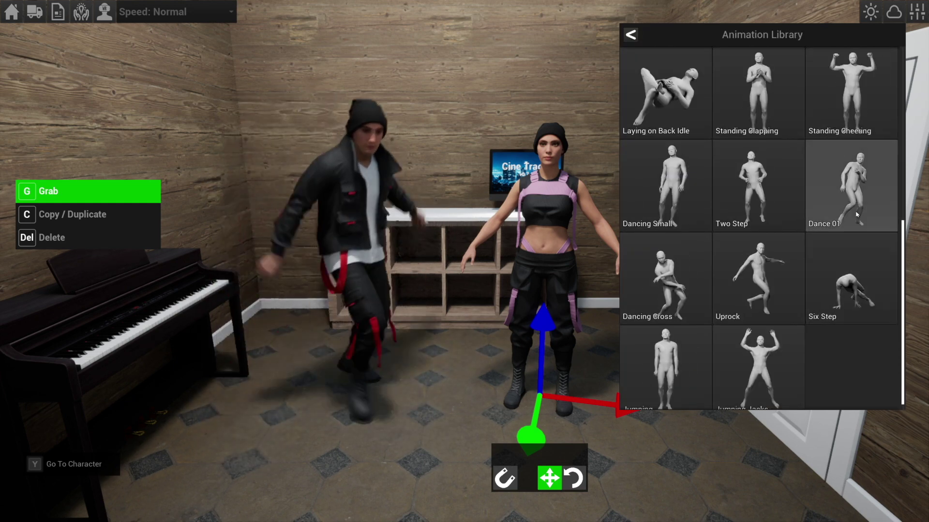
click(855, 201)
click(458, 363)
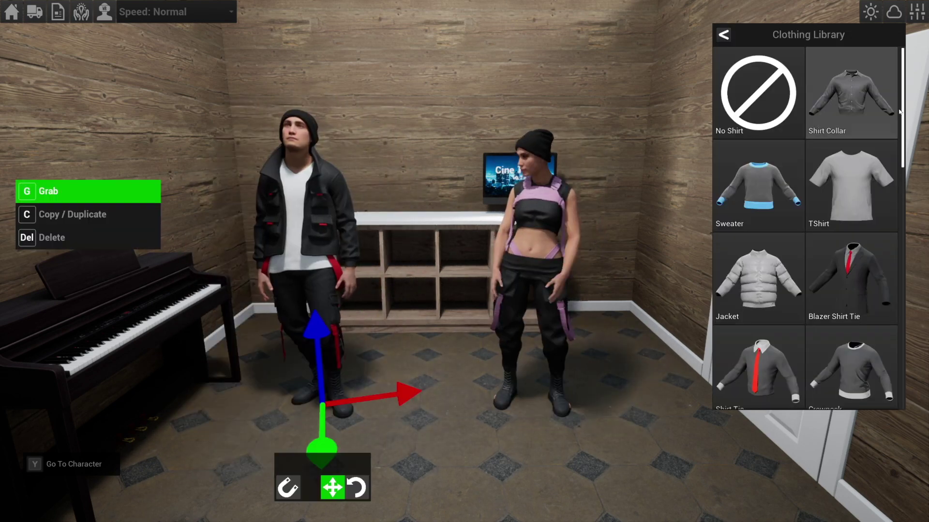
Change the male actor's outfit to the Top Coat and Slacks.
scroll(898, 112, down, 15)
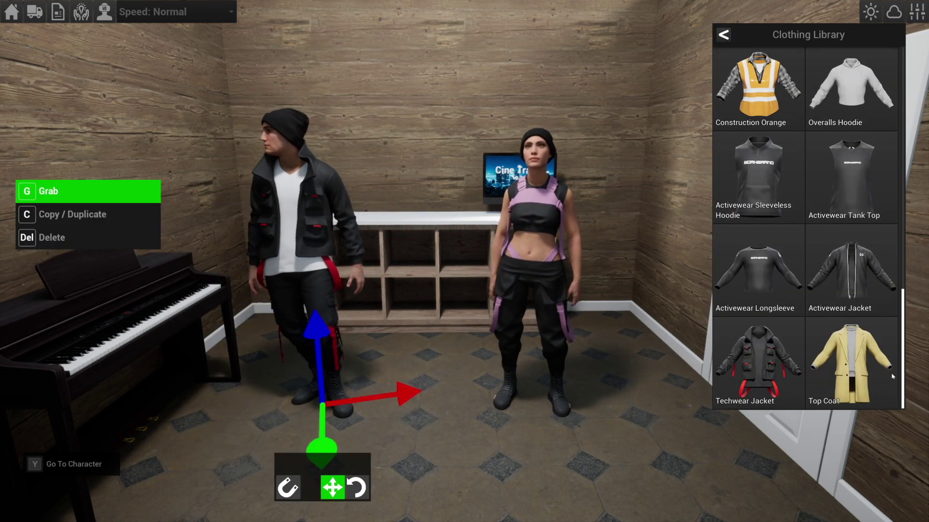
click(851, 362)
click(735, 39)
click(788, 140)
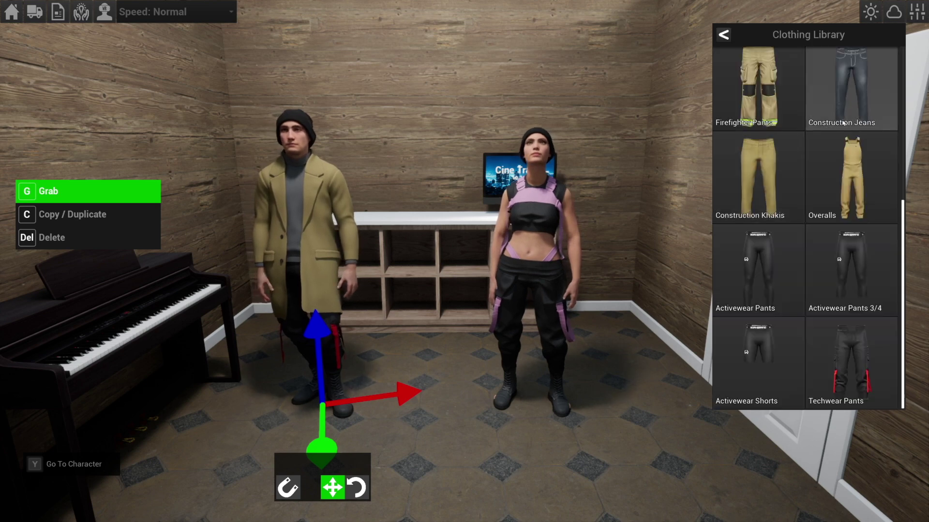
scroll(823, 193, up, 5)
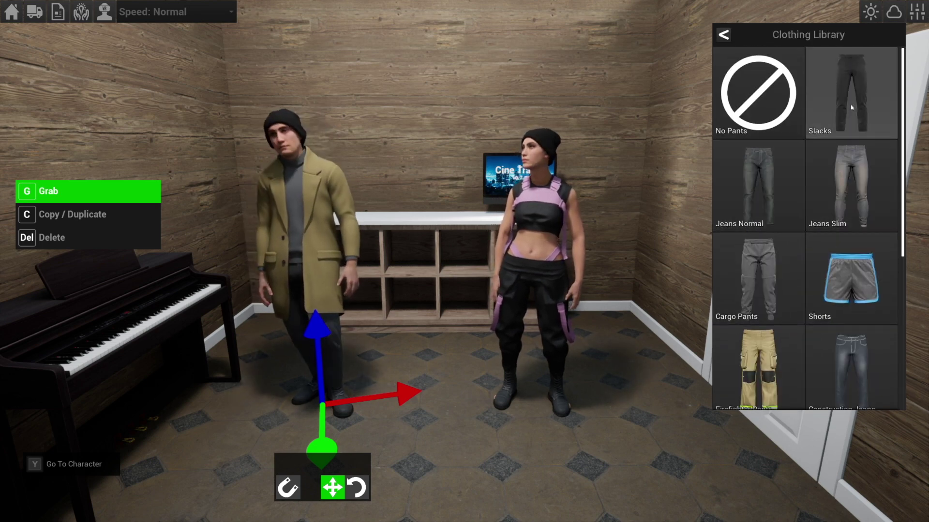
Move the two actors close together in front of the shelf, angled toward each other, and return to the character view.
key(g)
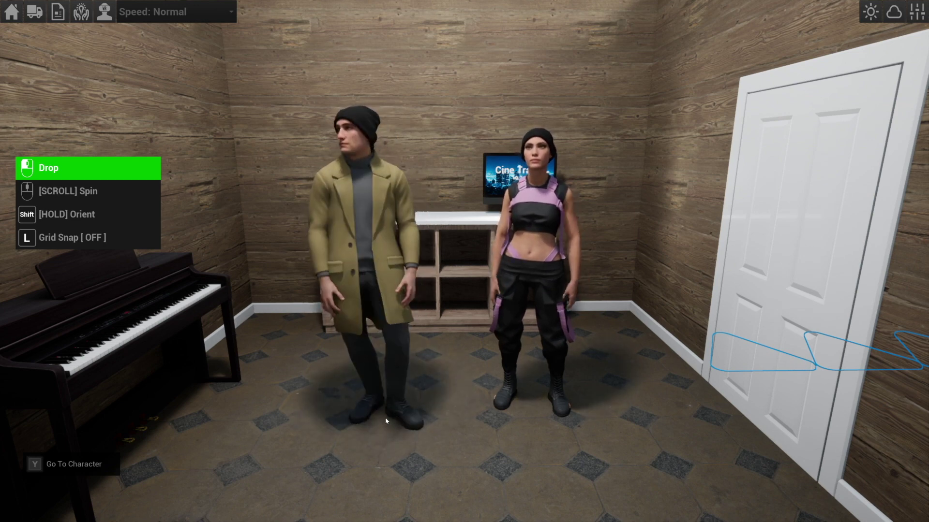
click(386, 420)
click(516, 387)
key(g)
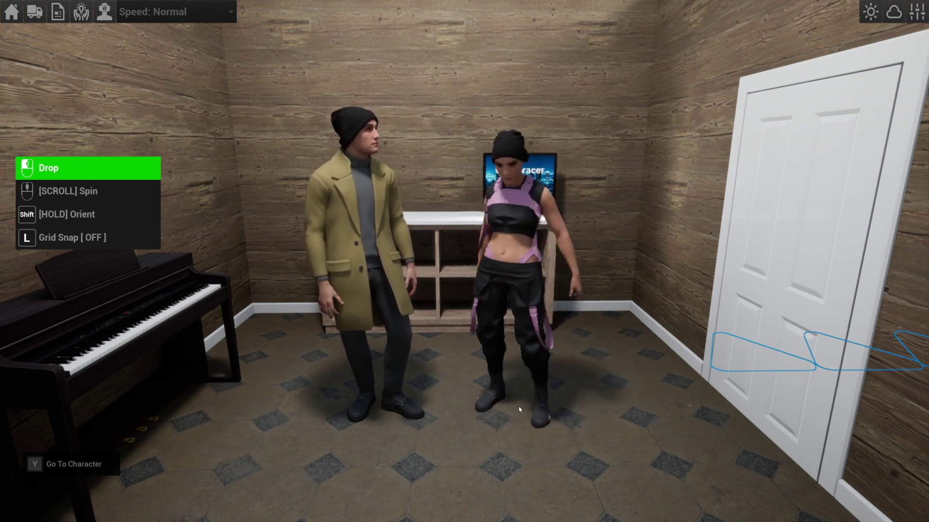
key(y)
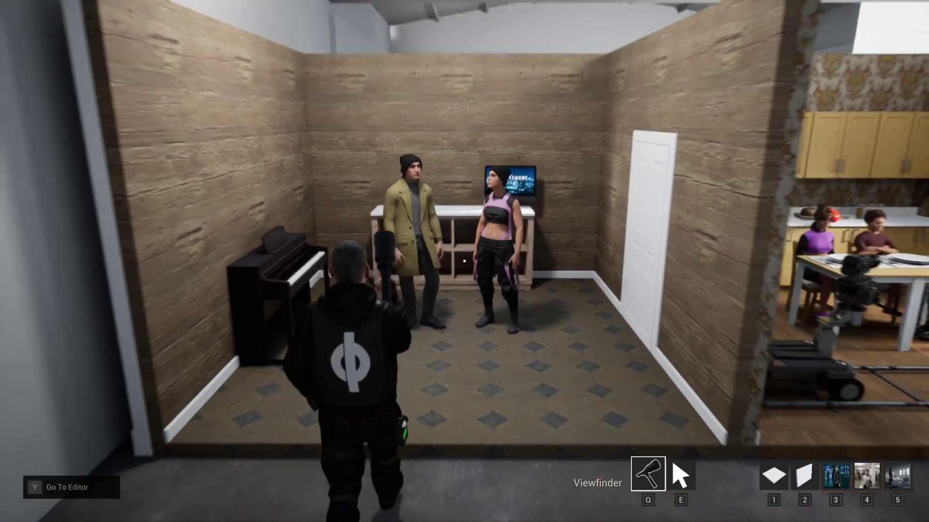